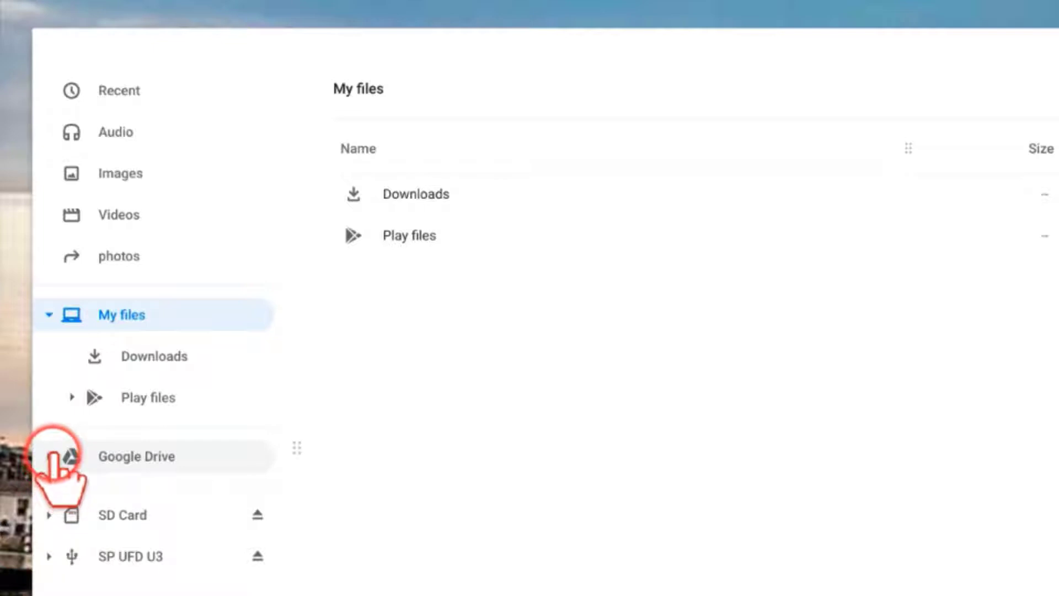
Look through the subfolders of Google Drive, SD Card and SP UFD U3, collapsing each one again
{"action": "left_click", "coordinate": [53, 456]}
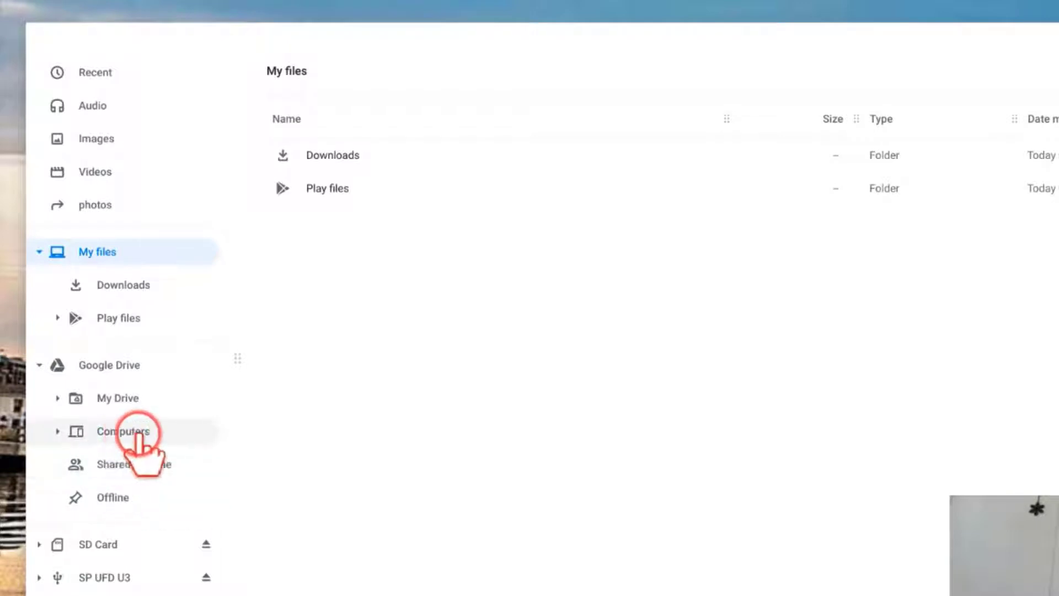
{"action": "left_click", "coordinate": [41, 365]}
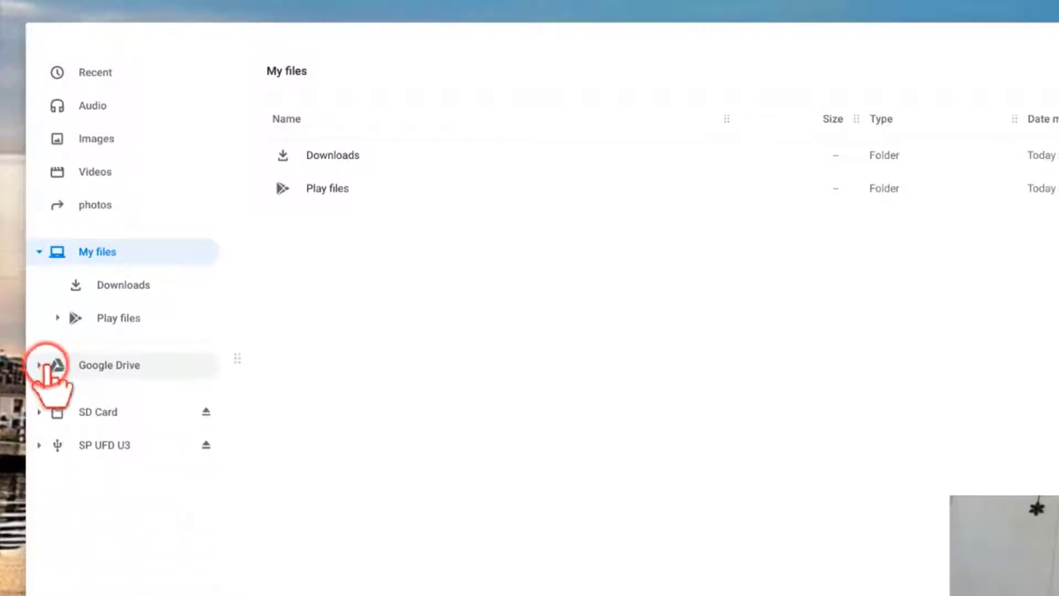
{"action": "left_click", "coordinate": [40, 411]}
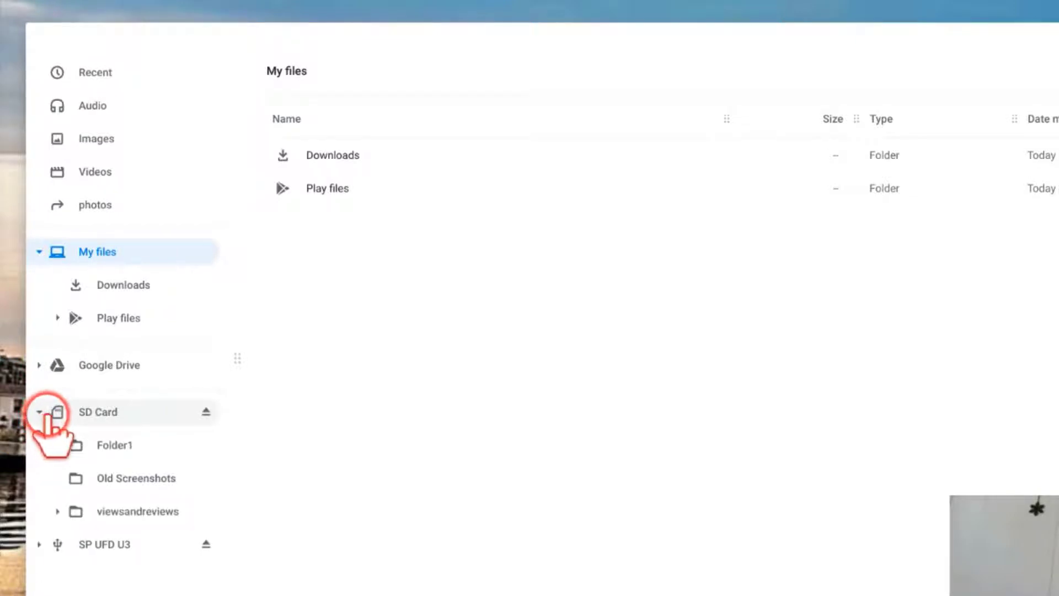
{"action": "left_click", "coordinate": [53, 412]}
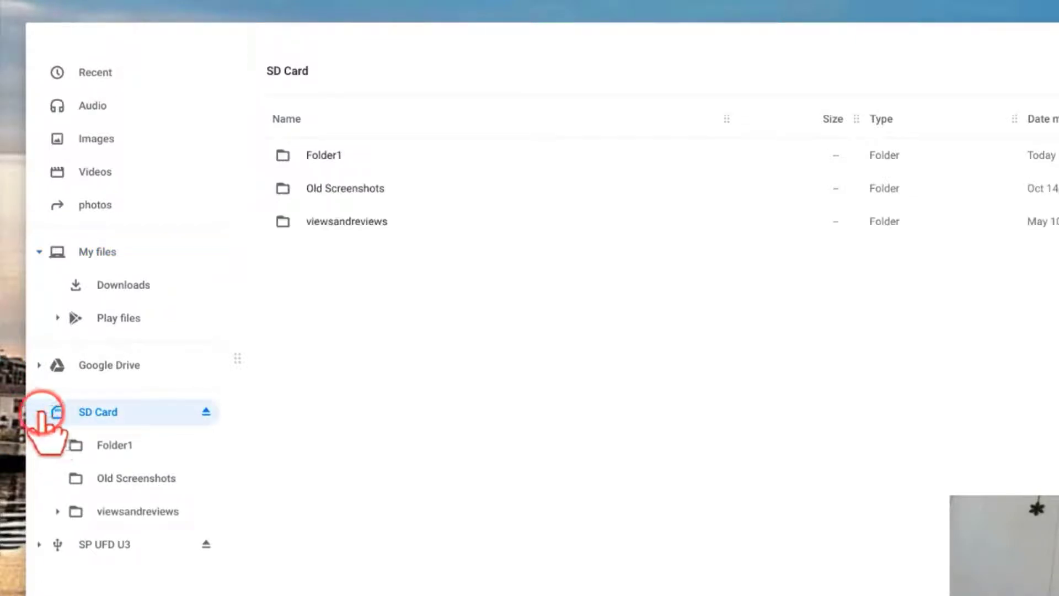
{"action": "left_click", "coordinate": [39, 412]}
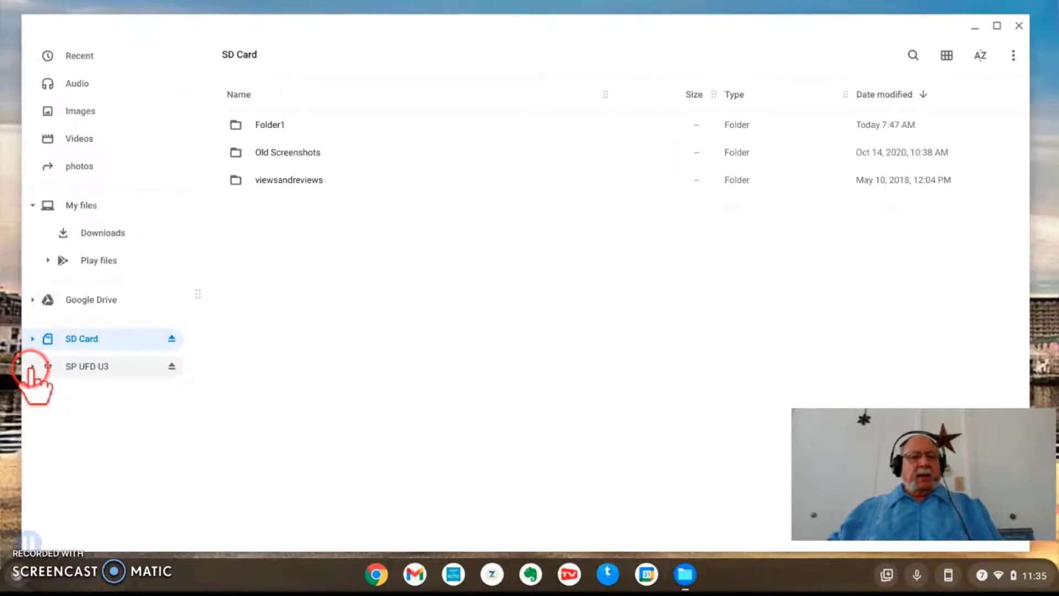
{"action": "left_click", "coordinate": [32, 366]}
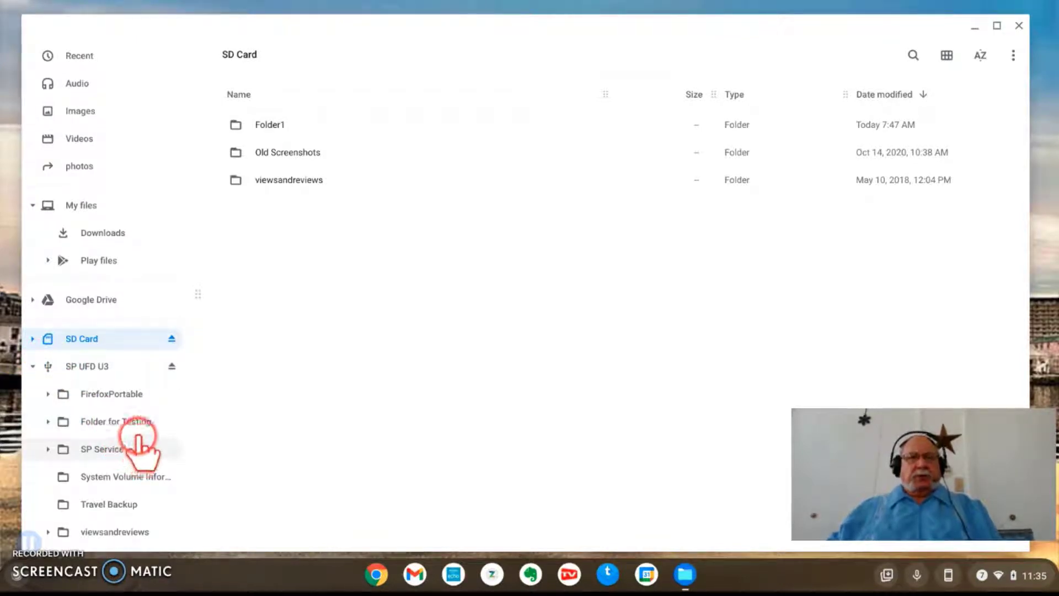
{"action": "left_click", "coordinate": [33, 367]}
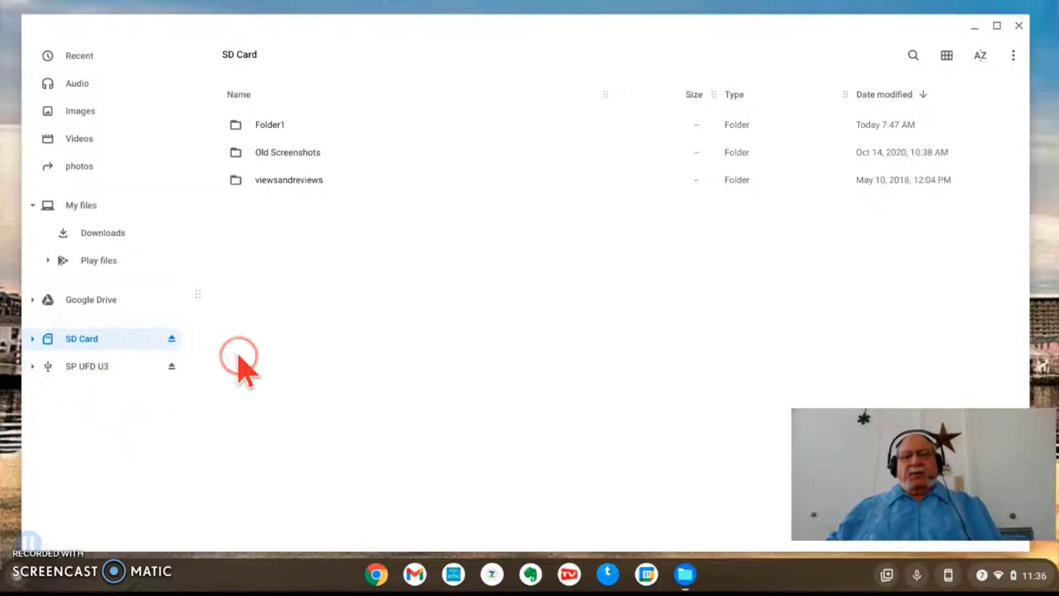
Go to My files and open its Downloads folder to view the stored files
{"action": "left_click", "coordinate": [87, 205]}
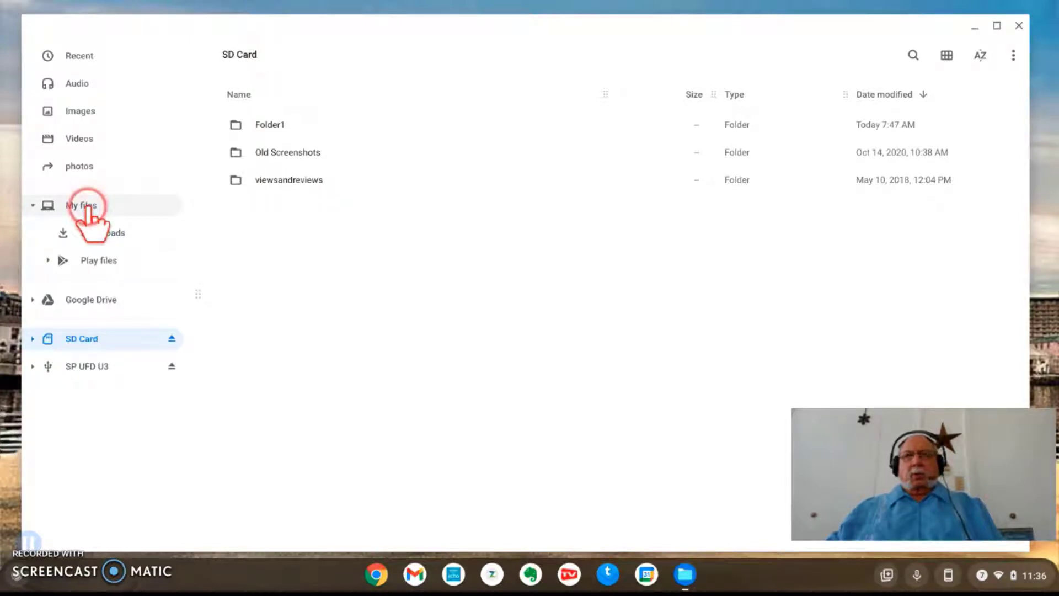
{"action": "left_click", "coordinate": [88, 206]}
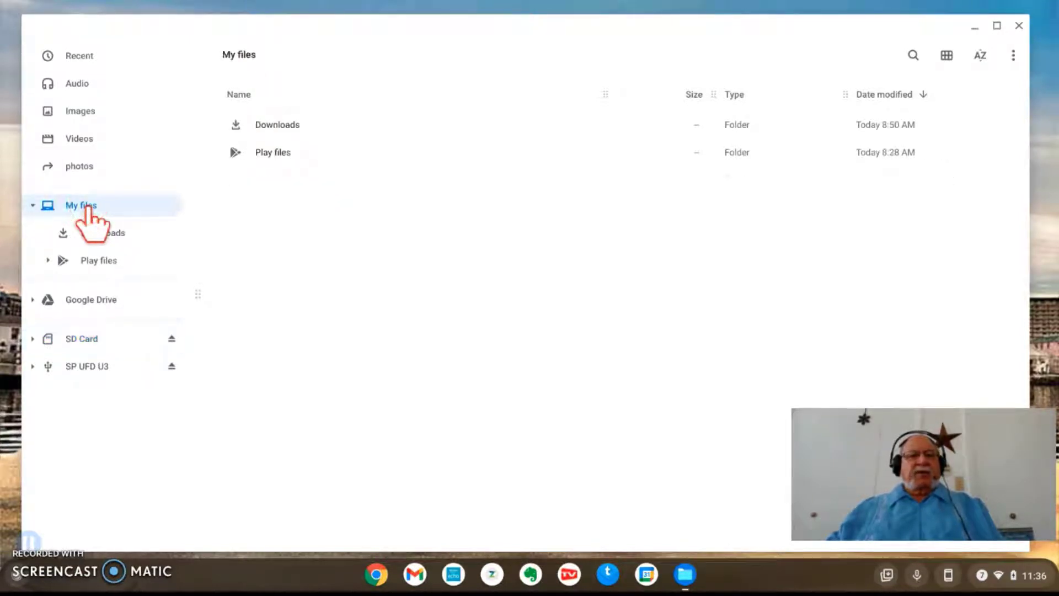
{"action": "left_click", "coordinate": [282, 127]}
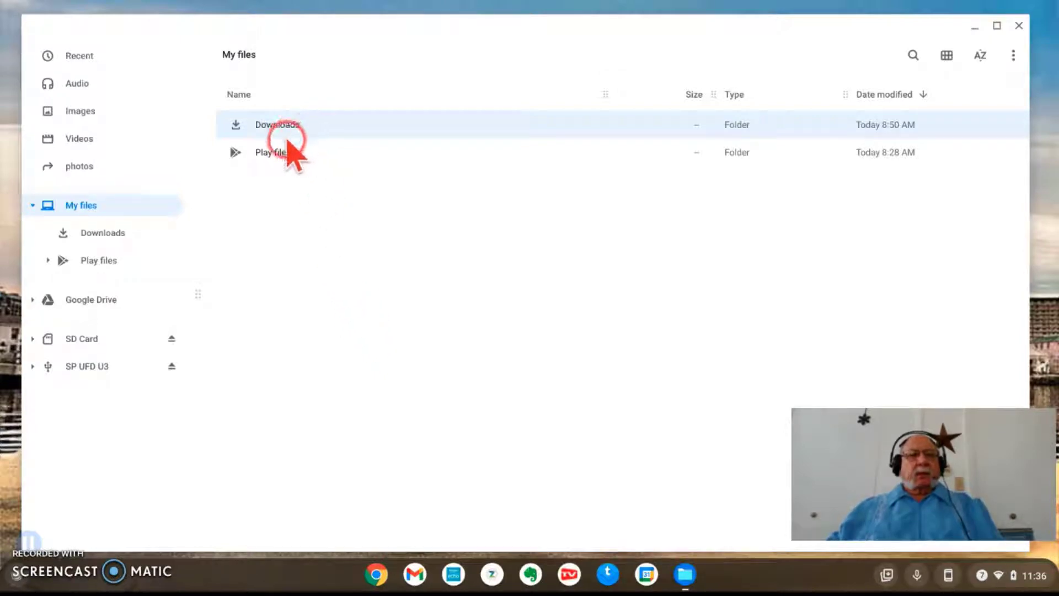
{"action": "double_click", "coordinate": [298, 137]}
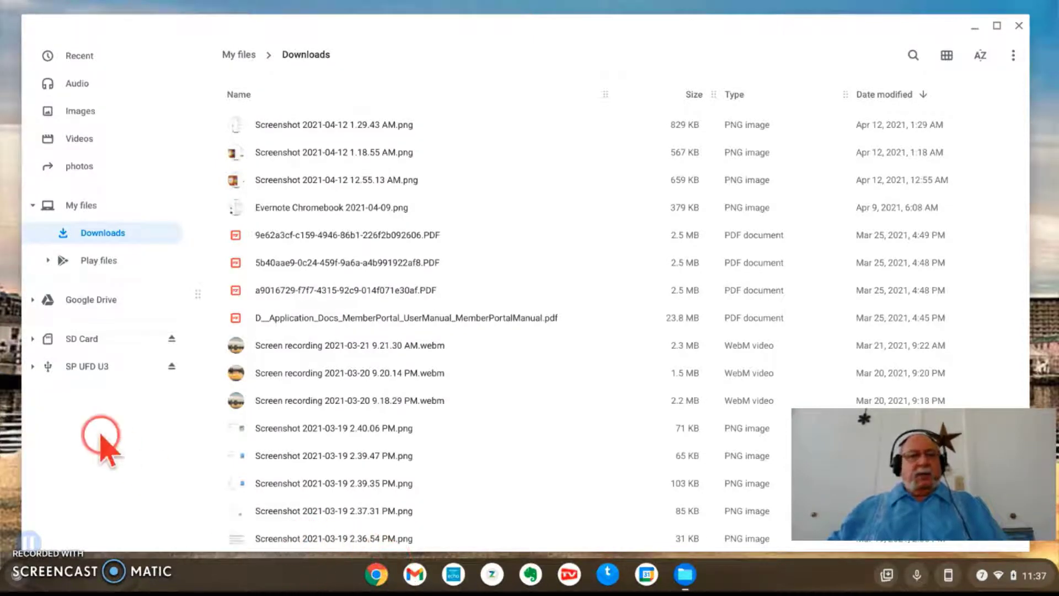
Create a new folder on the SD Card and name it with the person's first name
{"action": "left_click", "coordinate": [88, 339]}
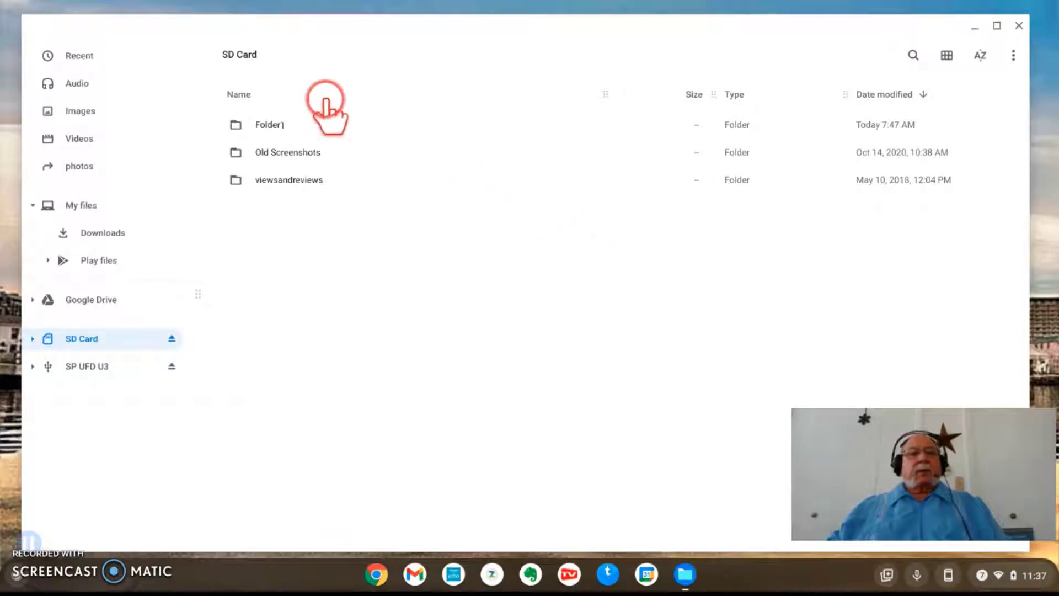
{"action": "left_click", "coordinate": [1014, 56]}
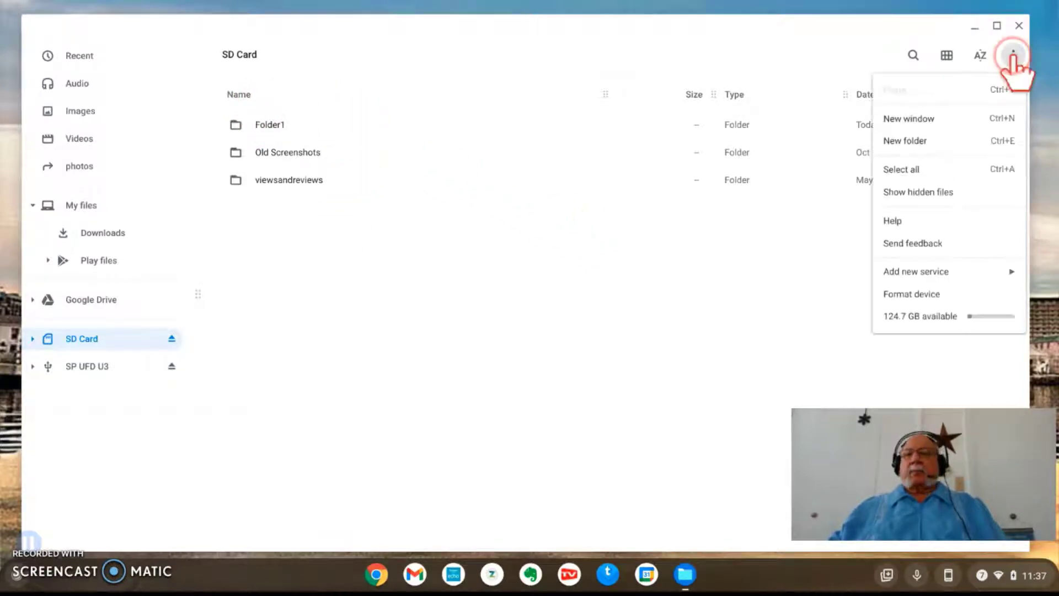
{"action": "left_click", "coordinate": [909, 142]}
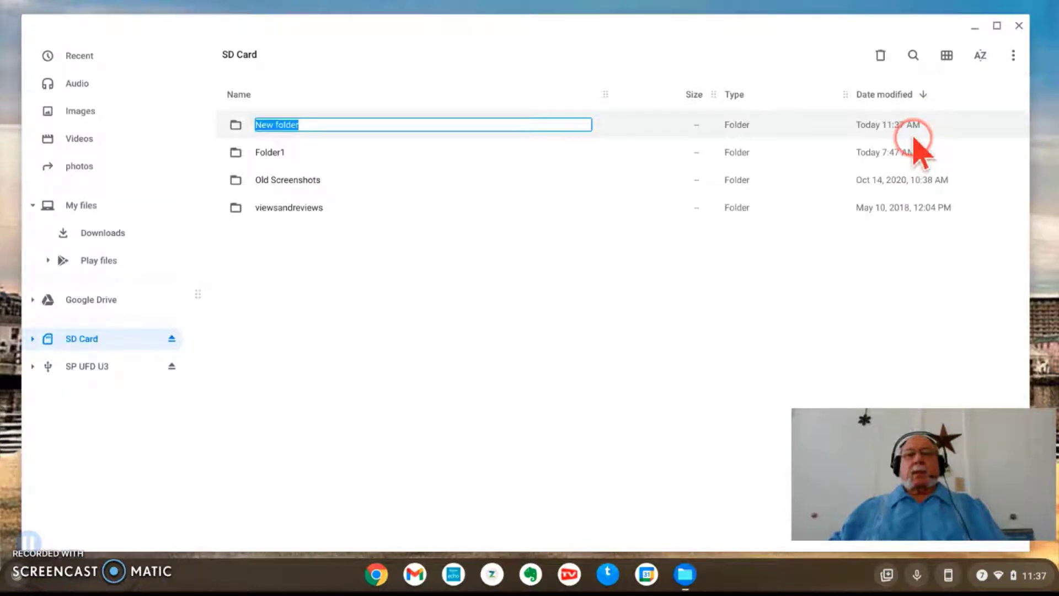
{"action": "type", "text": "E"}
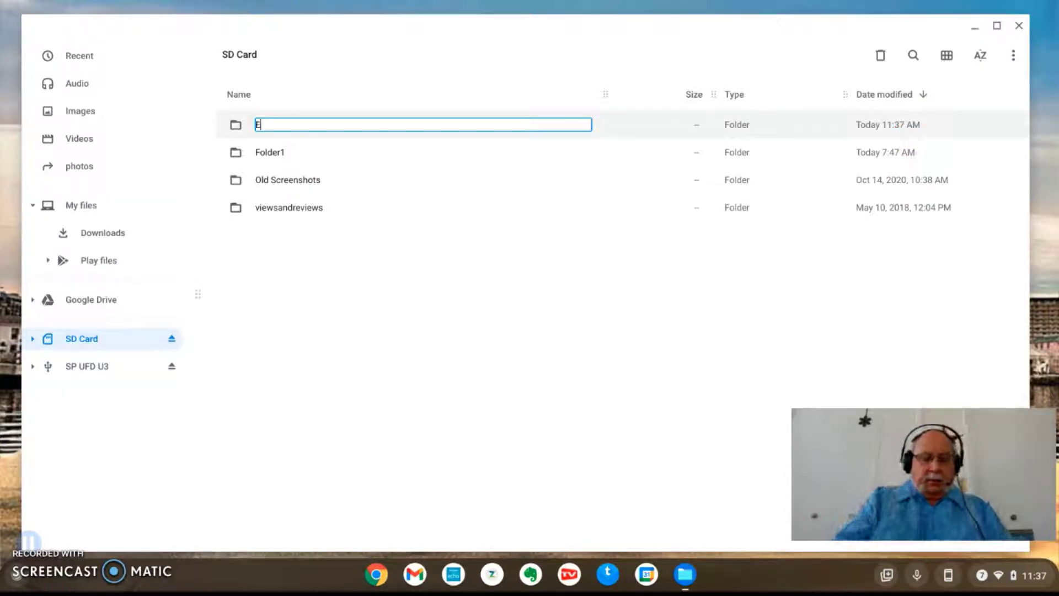
{"action": "type", "text": "dith"}
{"action": "key", "text": "Return"}
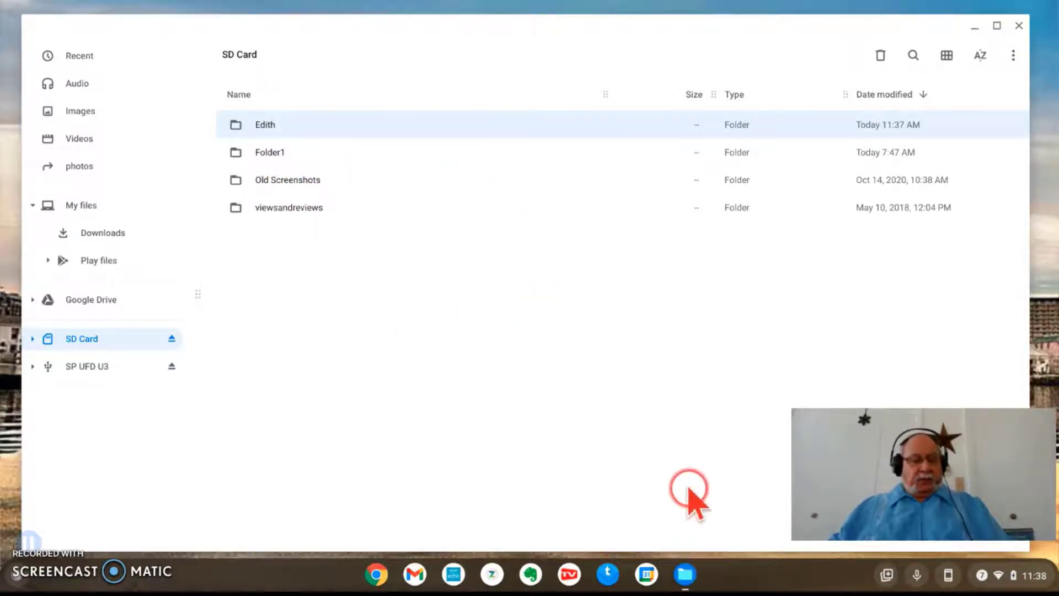
Rename the new SD Card folder by adding "s Files" after the first name
{"action": "key", "text": "ctrl+Return"}
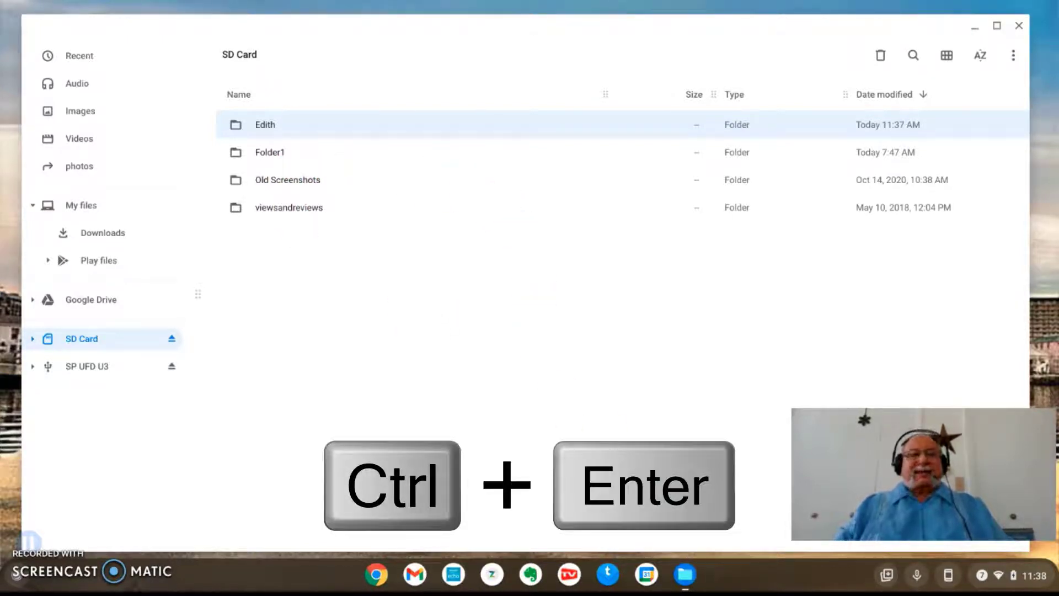
{"action": "key", "text": "ctrl+Return"}
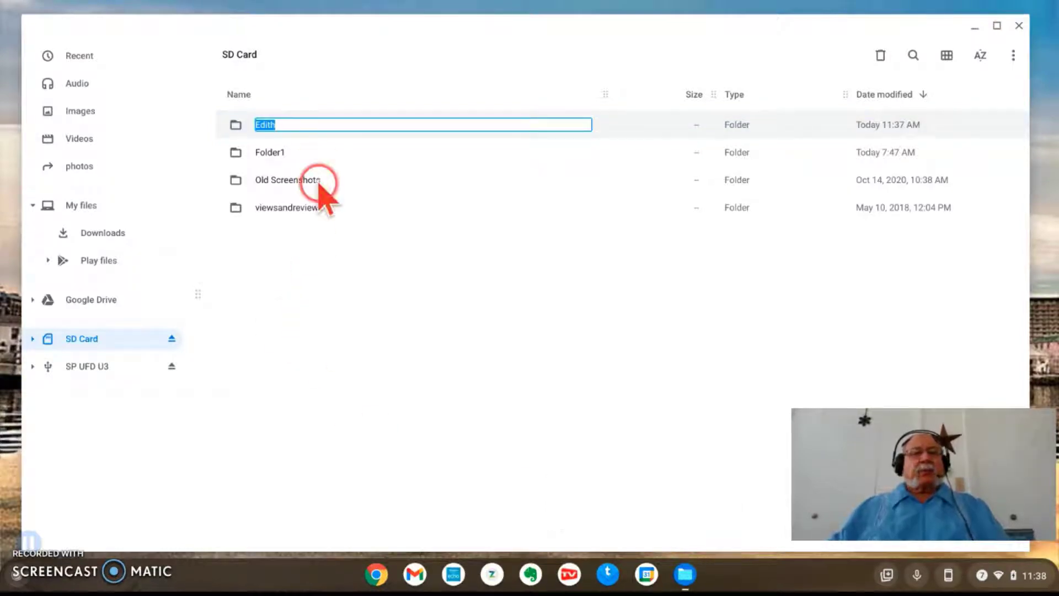
{"action": "left_click", "coordinate": [281, 126]}
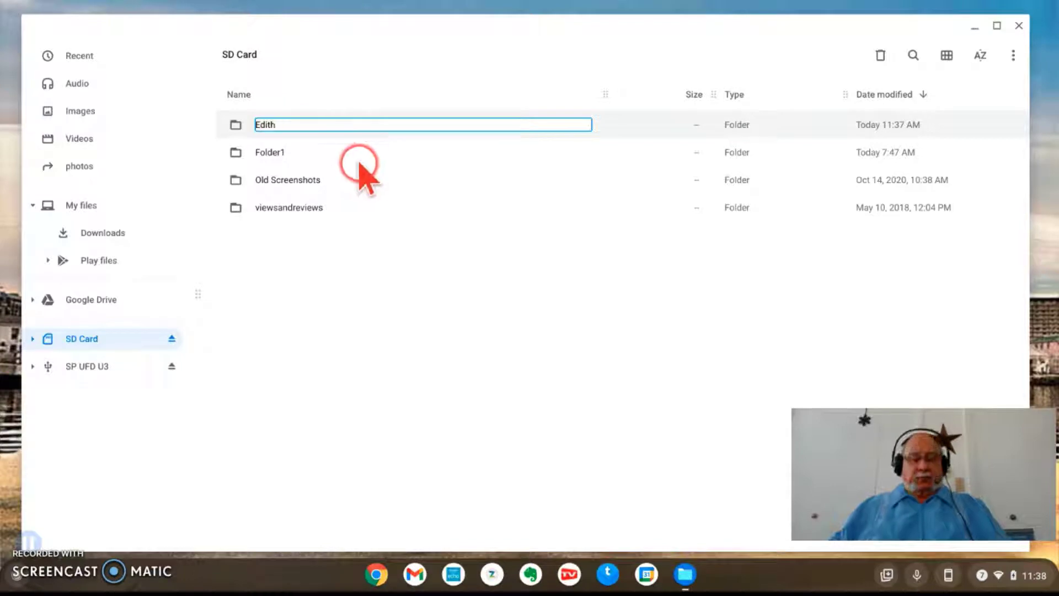
{"action": "type", "text": "s Files"}
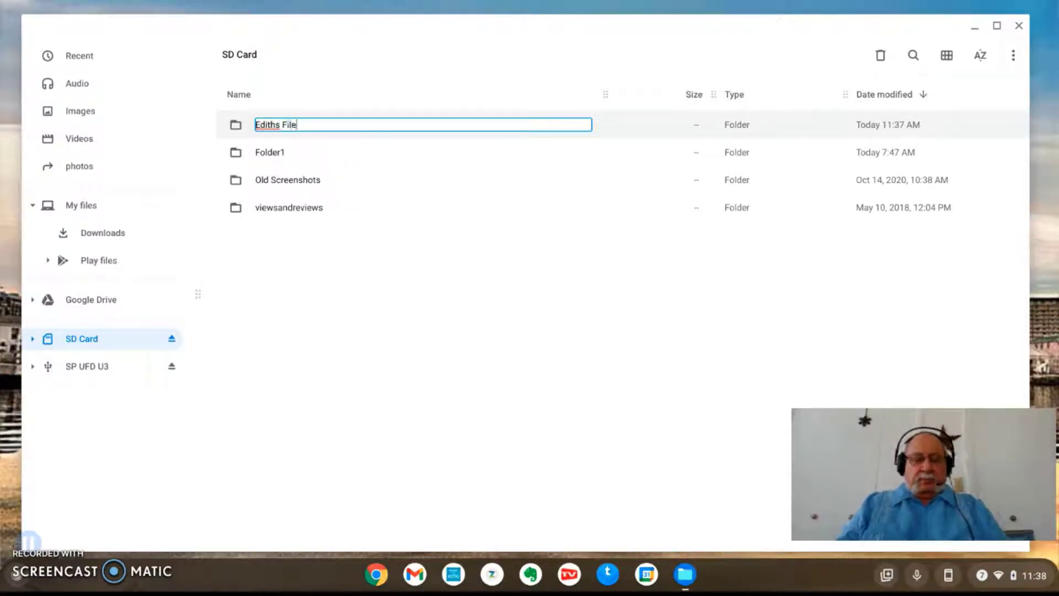
{"action": "left_click", "coordinate": [302, 306]}
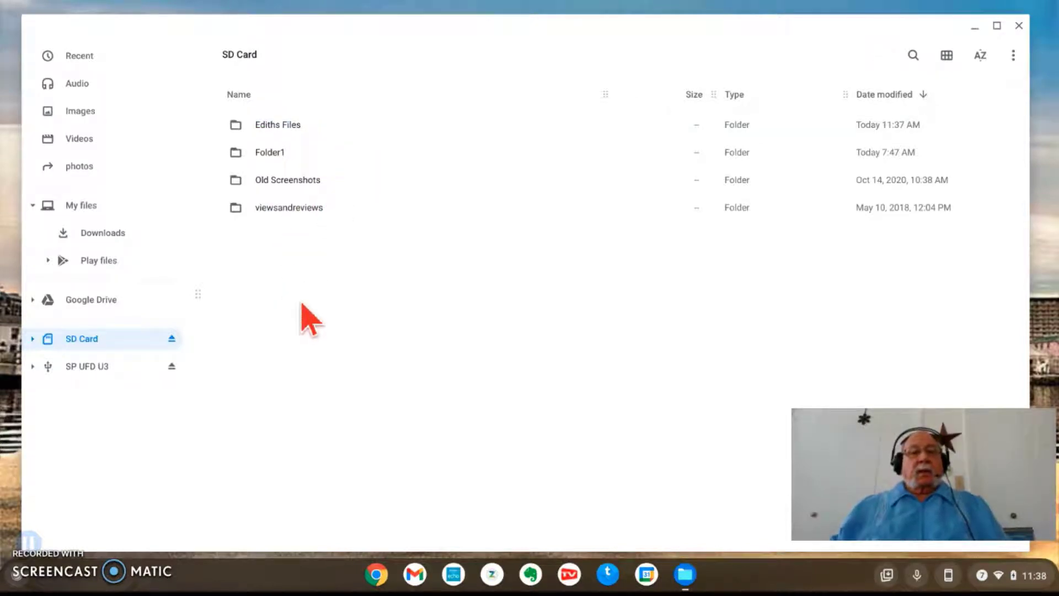
{"action": "left_click", "coordinate": [359, 279]}
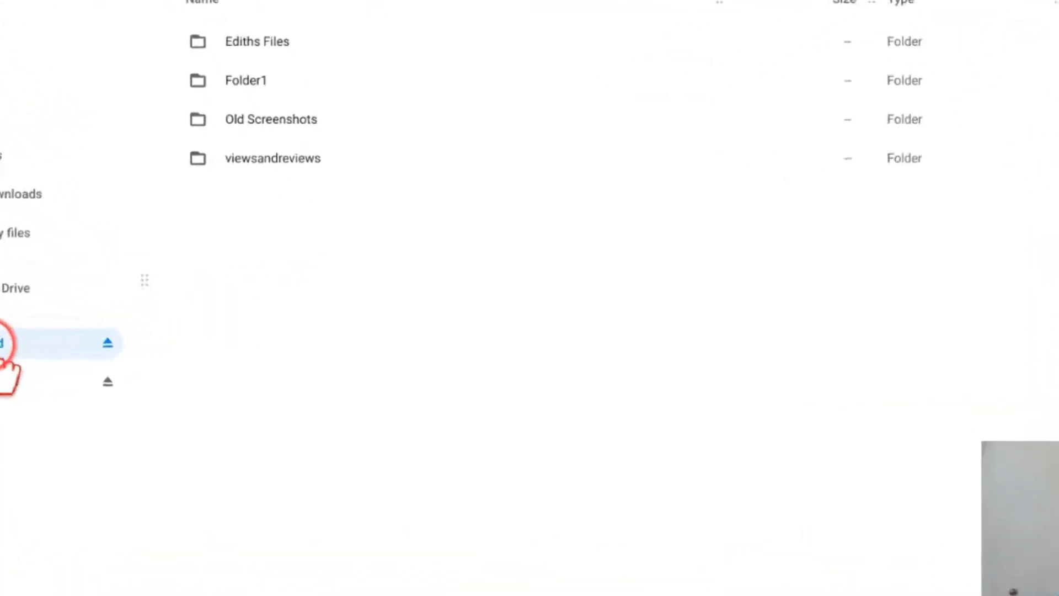
Review the format options for the SD Card, and leave them without erasing anything
{"action": "right_click", "coordinate": [2, 343]}
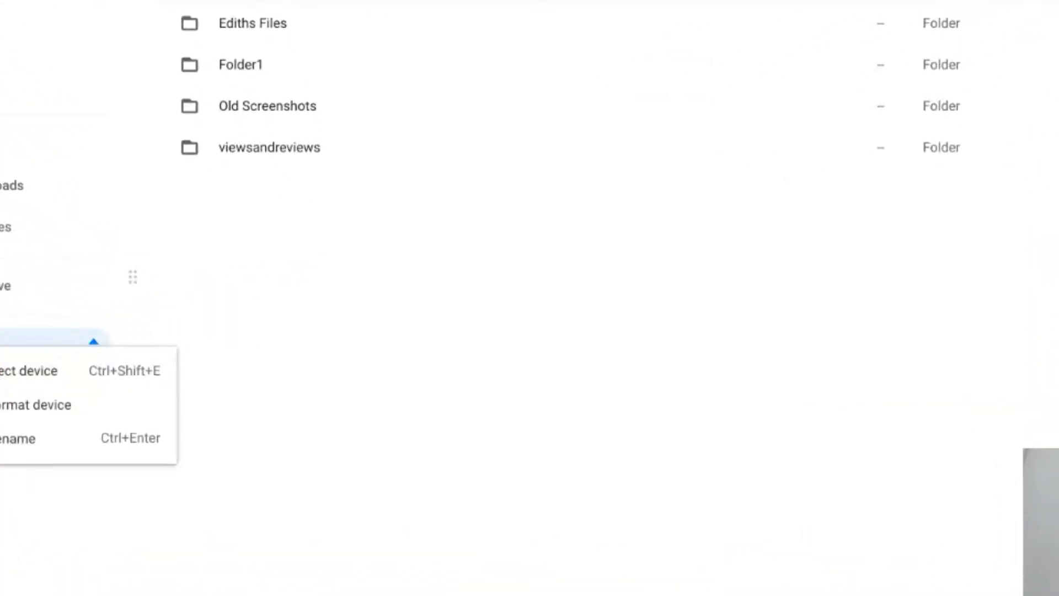
{"action": "left_click", "coordinate": [29, 408]}
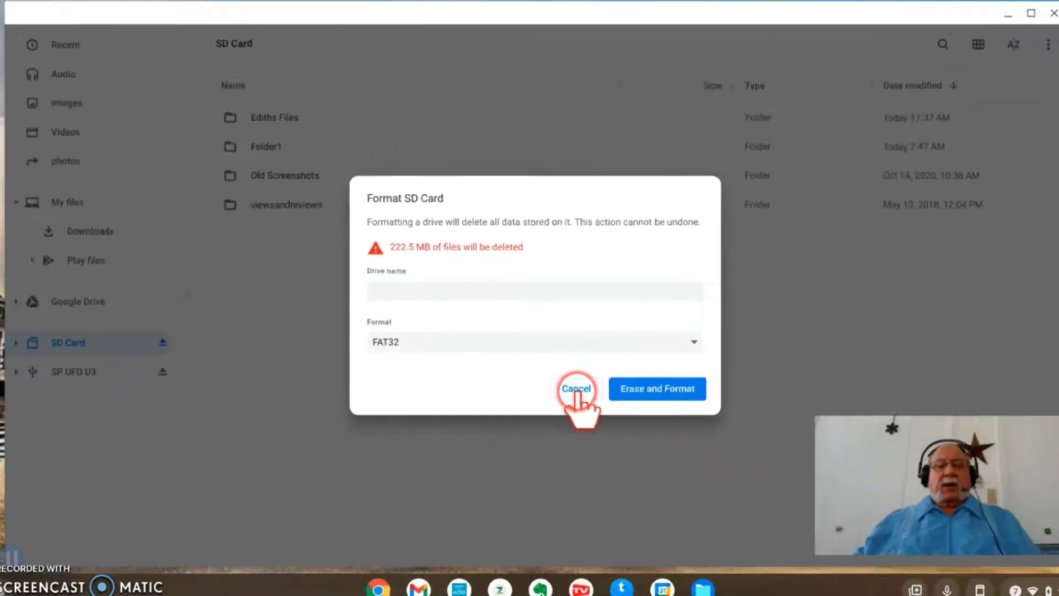
{"action": "left_click", "coordinate": [577, 390]}
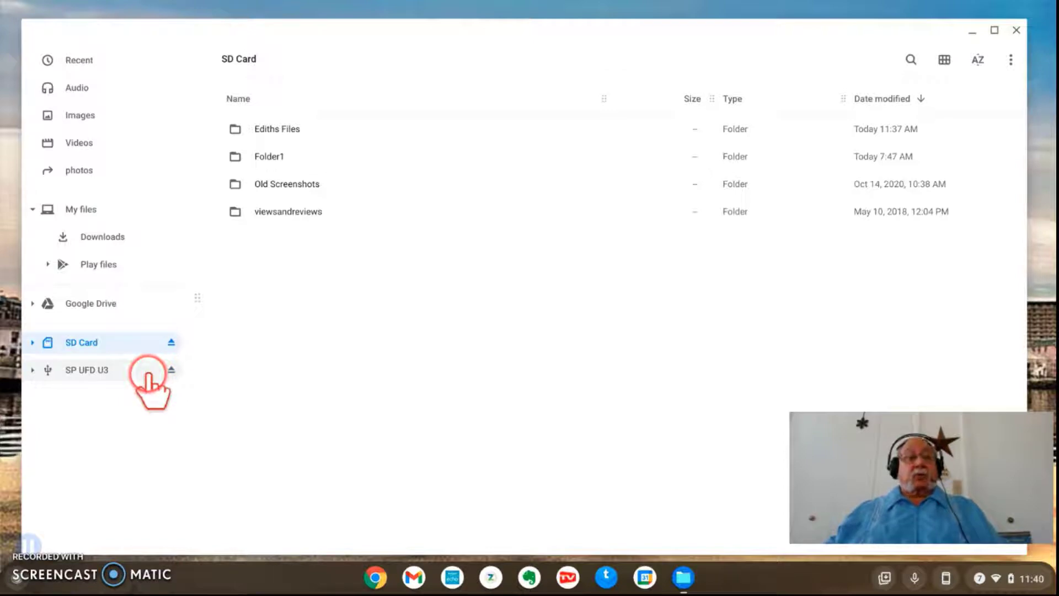
Open Downloads and select both Screenshot 2021-04-12 1.29.43 AM.png and Evernote Chromebook 2021-04-09.png
{"action": "left_click", "coordinate": [102, 237]}
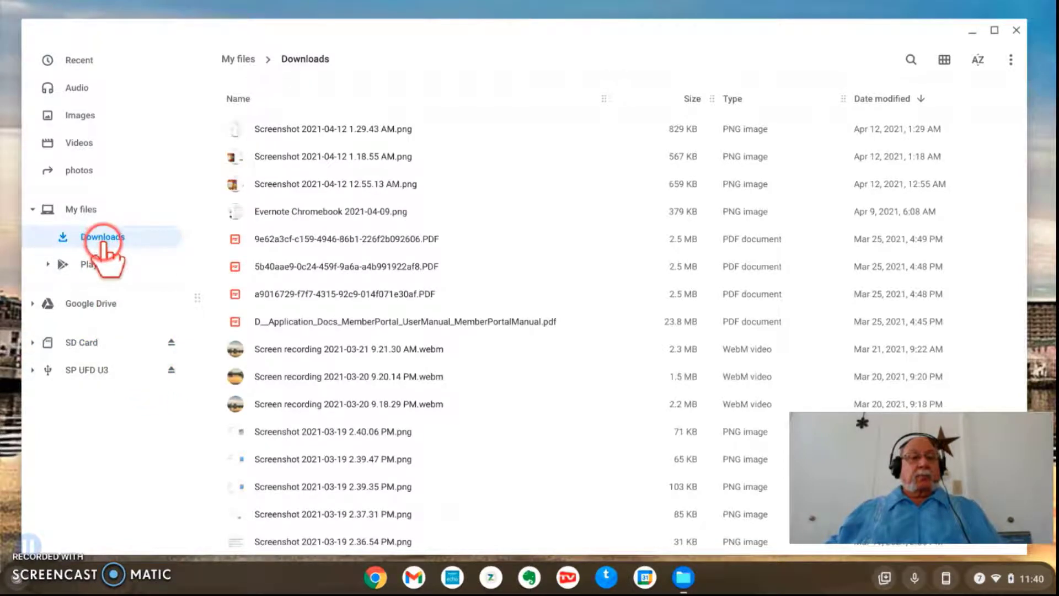
{"action": "left_click", "coordinate": [298, 135]}
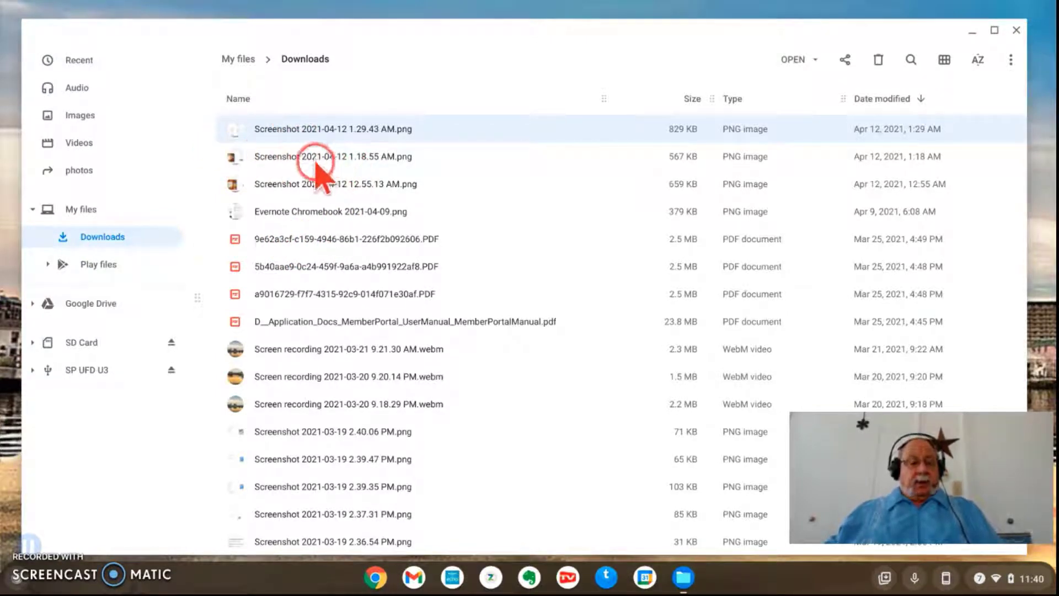
{"action": "left_click", "coordinate": [325, 214], "text": "ctrl"}
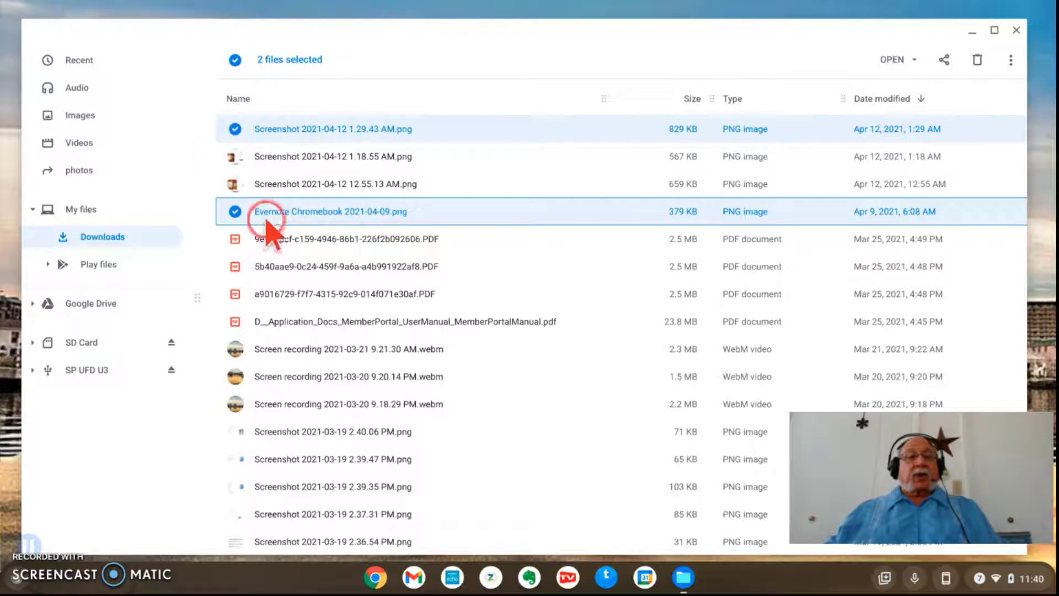
Select every file in Downloads, from Screenshot 2021-04-12 1.29.43 AM.png through Screenshot 2021-03-19 2.36.39 PM.png
{"action": "left_click", "coordinate": [327, 134]}
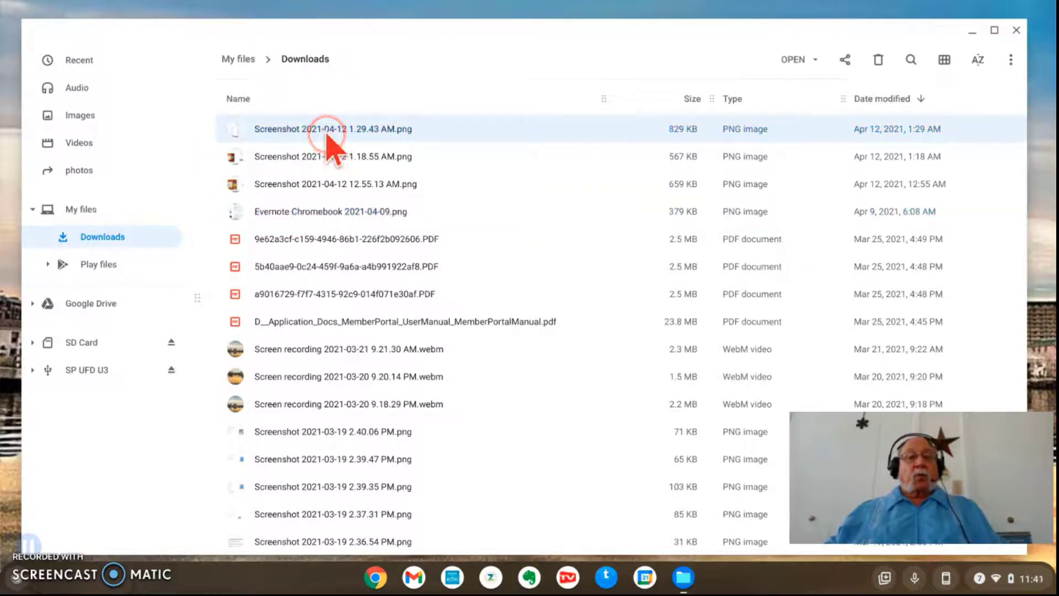
{"action": "left_click", "coordinate": [328, 133]}
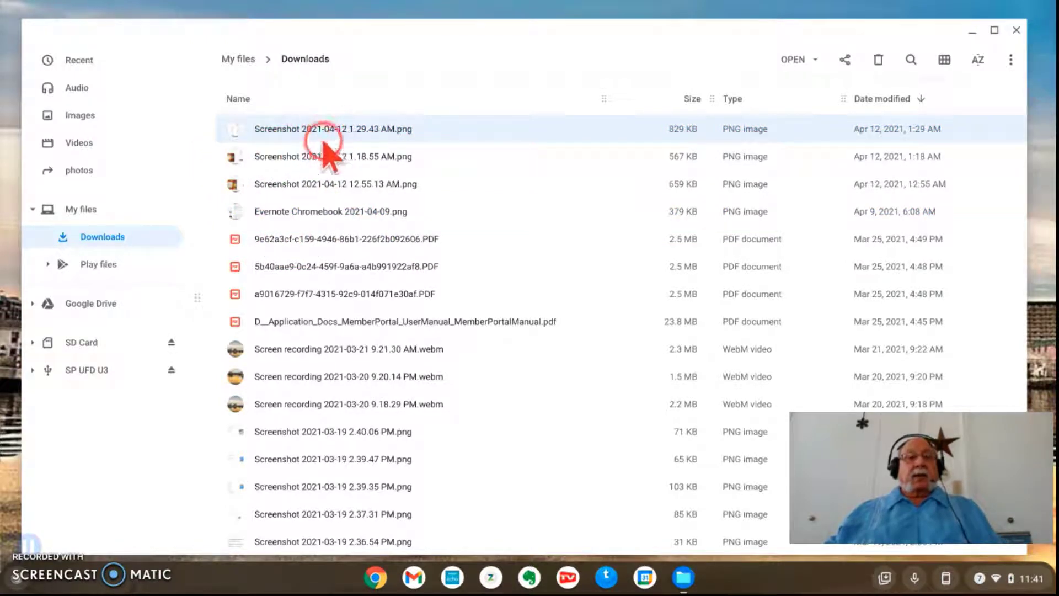
{"action": "scroll", "coordinate": [544, 381], "scroll_direction": "down", "scroll_amount": 1}
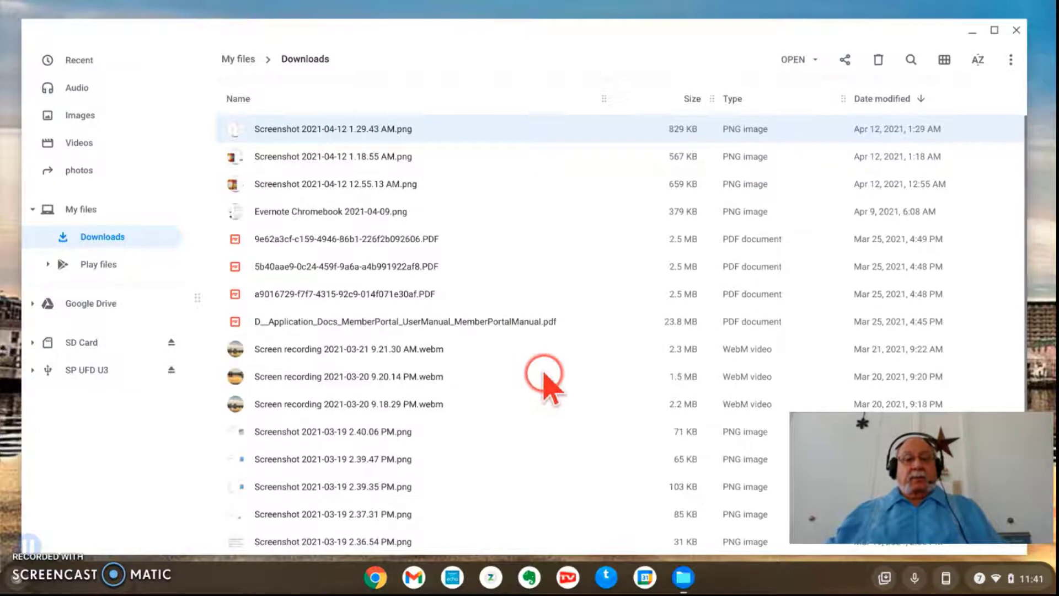
{"action": "scroll", "coordinate": [567, 406], "scroll_direction": "down", "scroll_amount": 3}
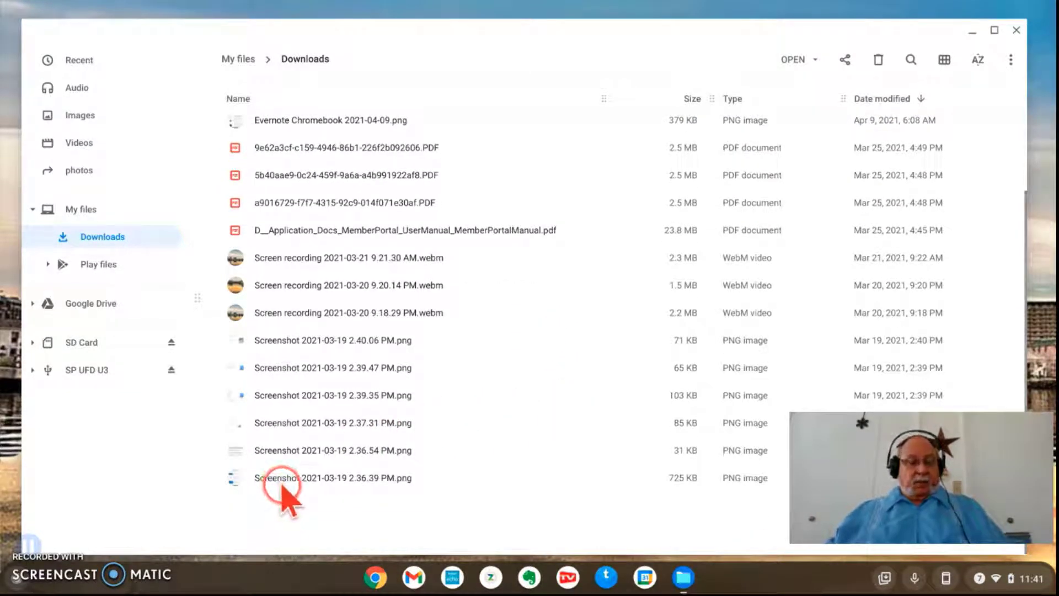
{"action": "left_click", "coordinate": [285, 480]}
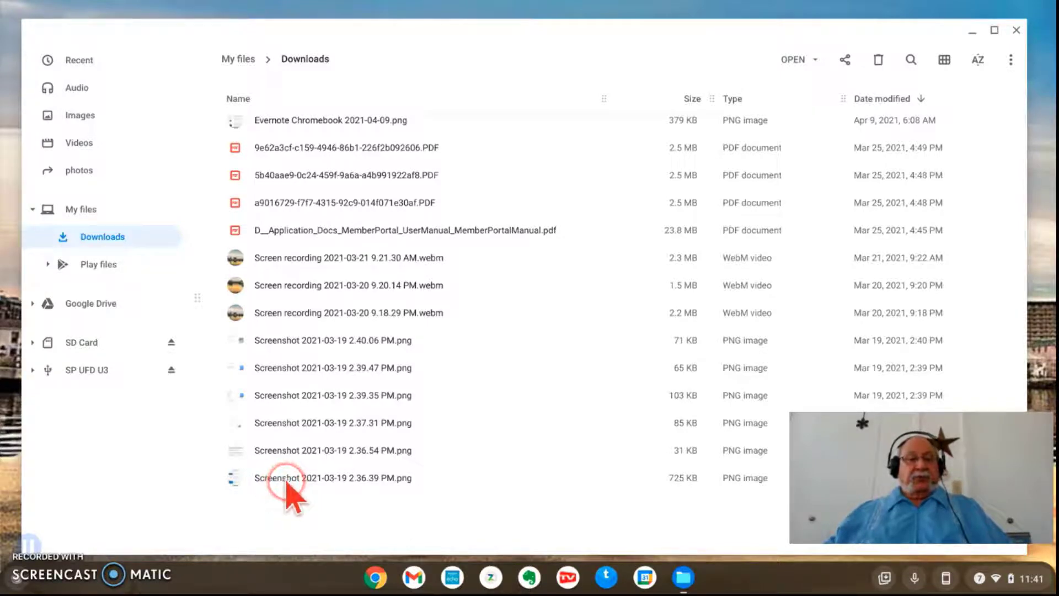
{"action": "left_click", "coordinate": [285, 480], "text": "shift"}
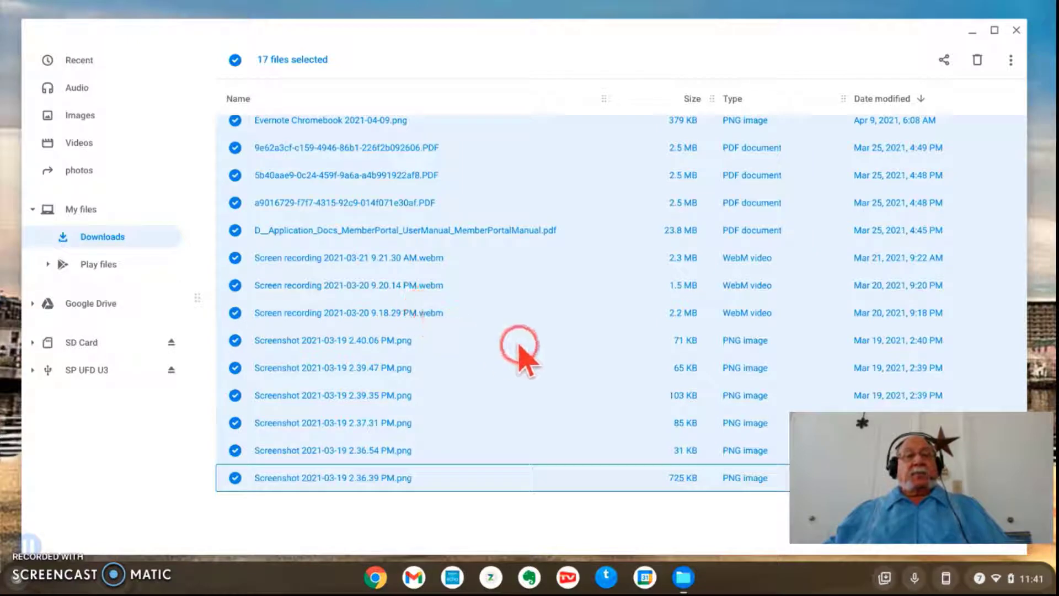
{"action": "scroll", "coordinate": [519, 348], "scroll_direction": "up", "scroll_amount": 3}
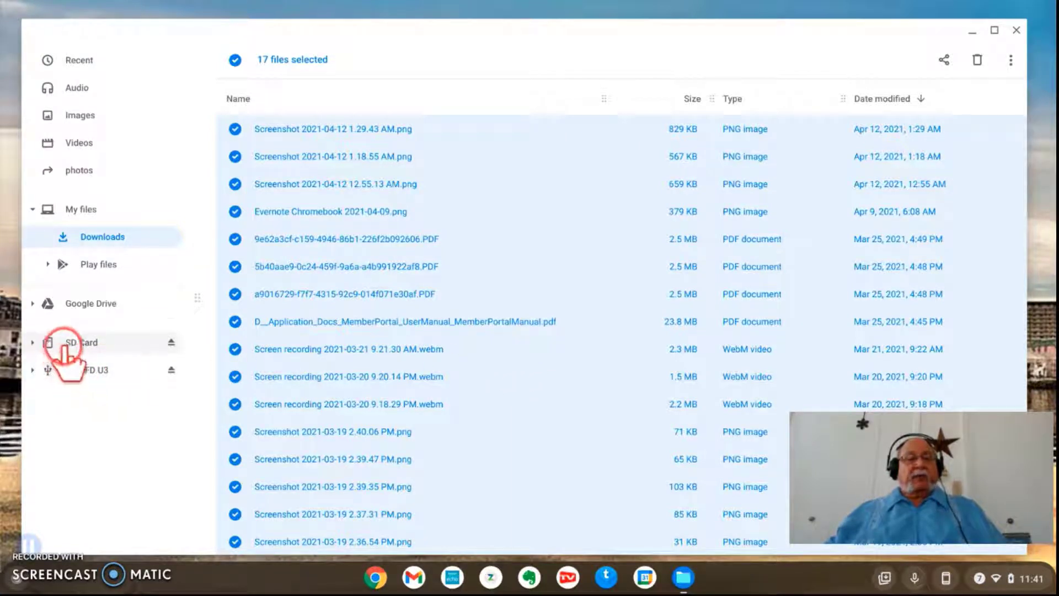
Copy the selected Downloads files into the personal files folder on the SD Card, and check the contents of both locations
{"action": "left_click", "coordinate": [32, 343]}
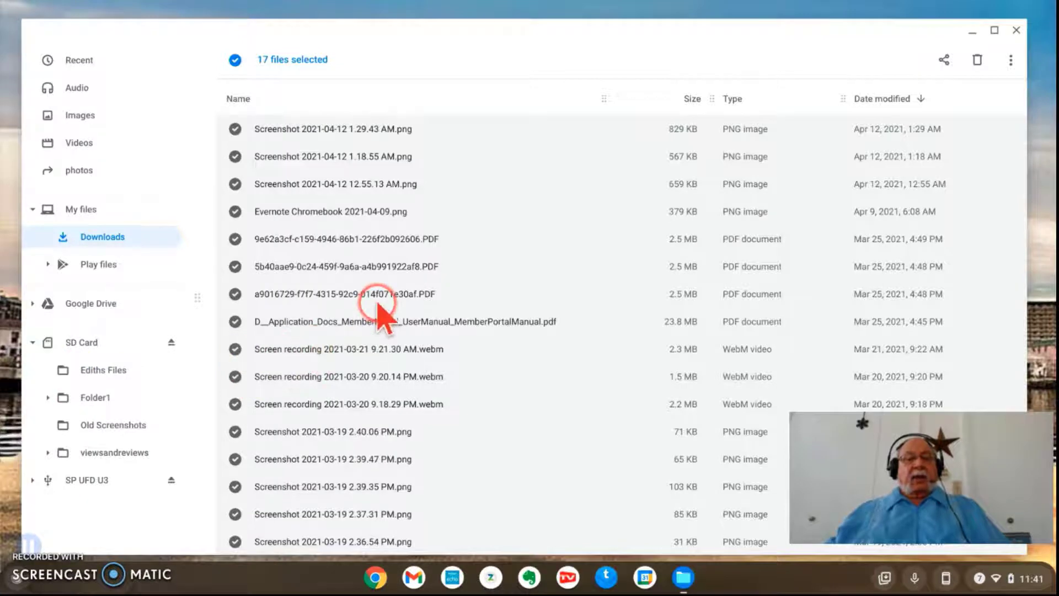
{"action": "left_click_drag", "start_coordinate": [382, 300], "coordinate": [94, 374]}
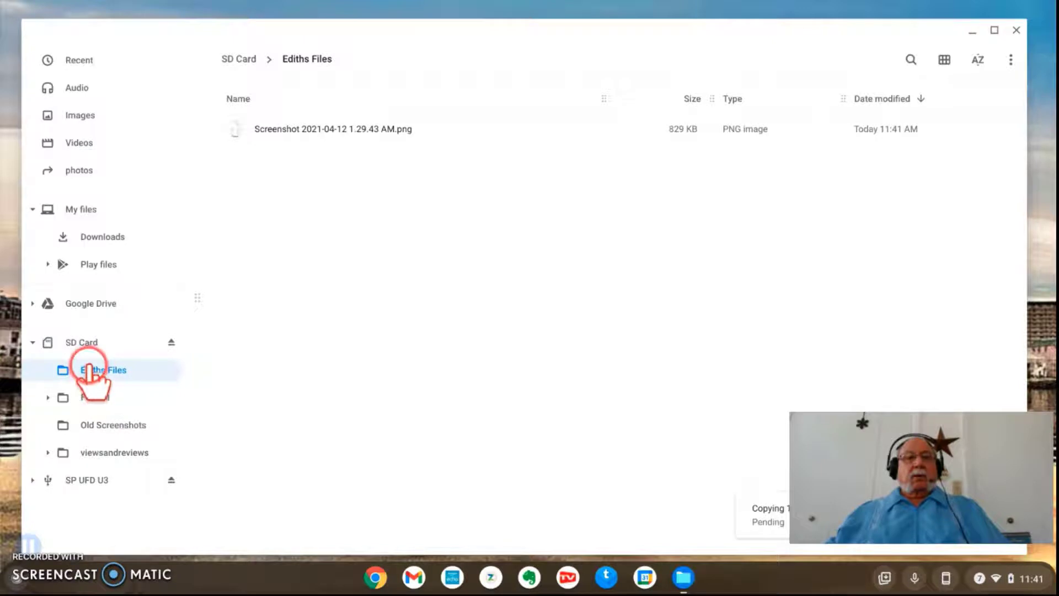
{"action": "left_click", "coordinate": [90, 367]}
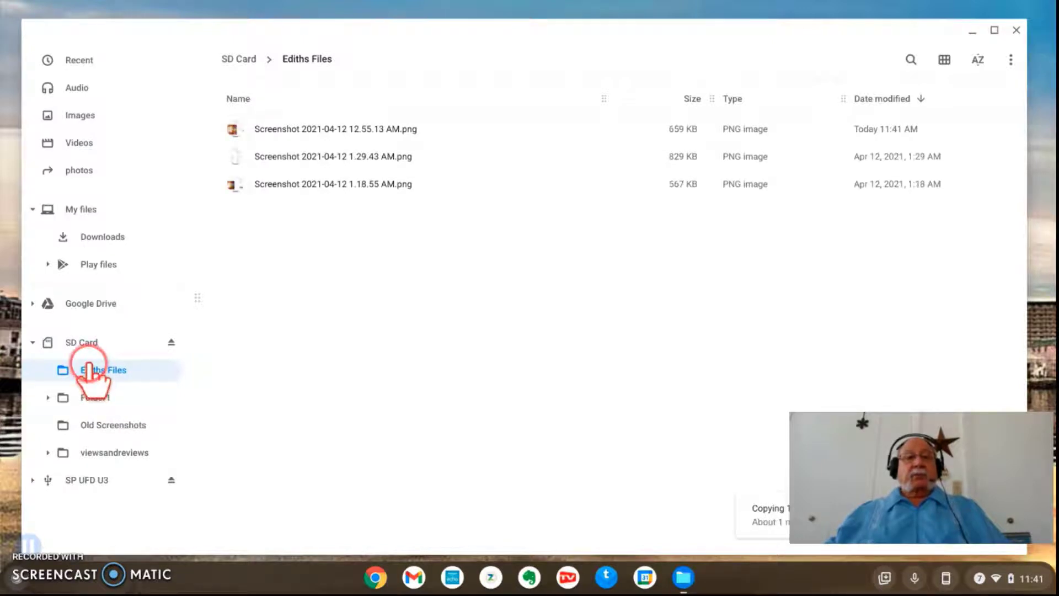
{"action": "left_click", "coordinate": [96, 368]}
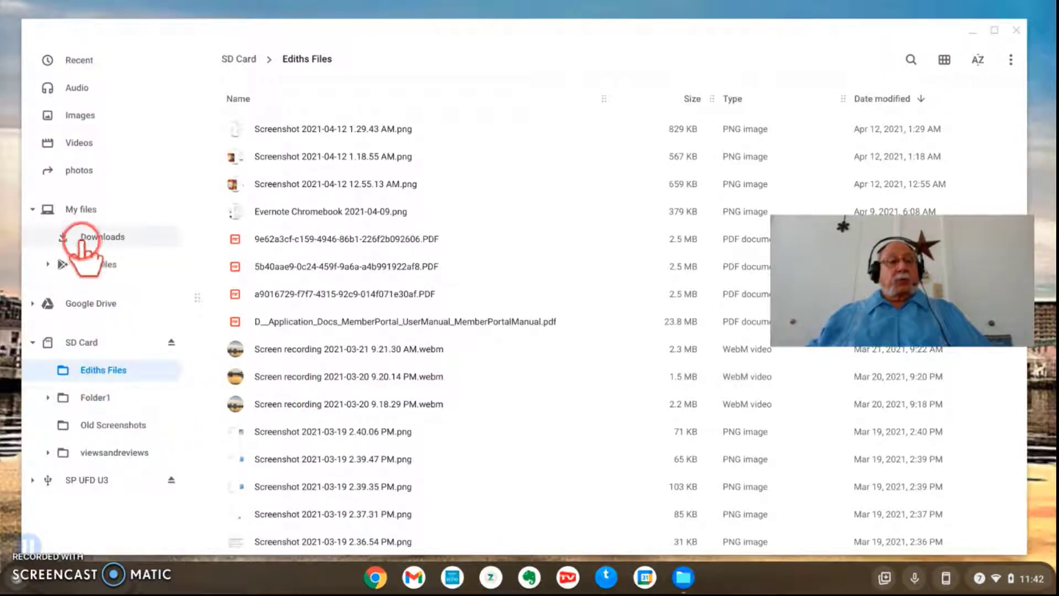
{"action": "left_click", "coordinate": [102, 238]}
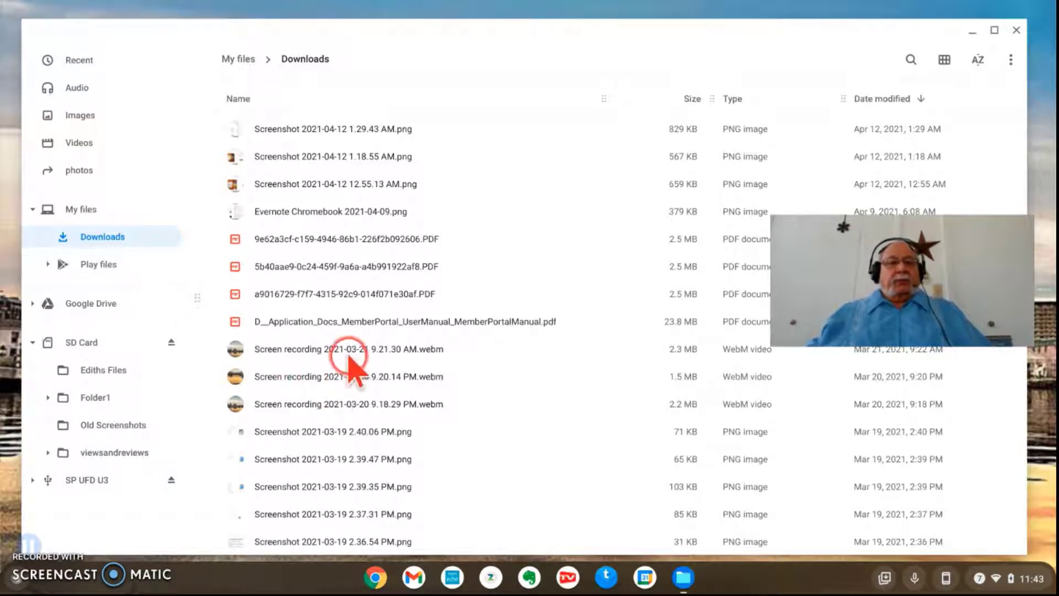
{"action": "left_click", "coordinate": [89, 386]}
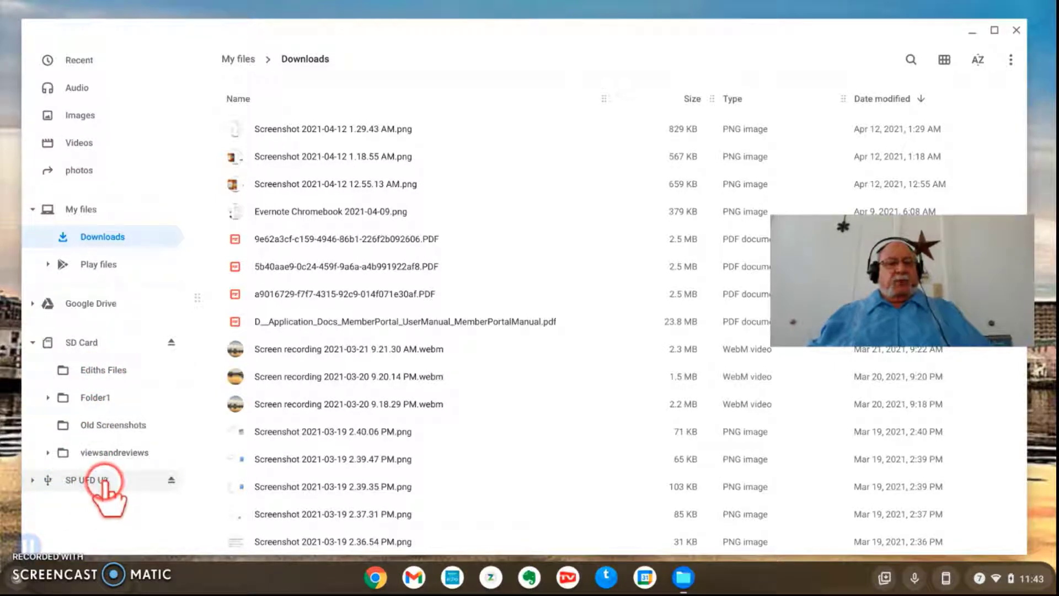
Create a folder named From CB on the SP UFD U3 drive and open it
{"action": "left_click", "coordinate": [32, 480]}
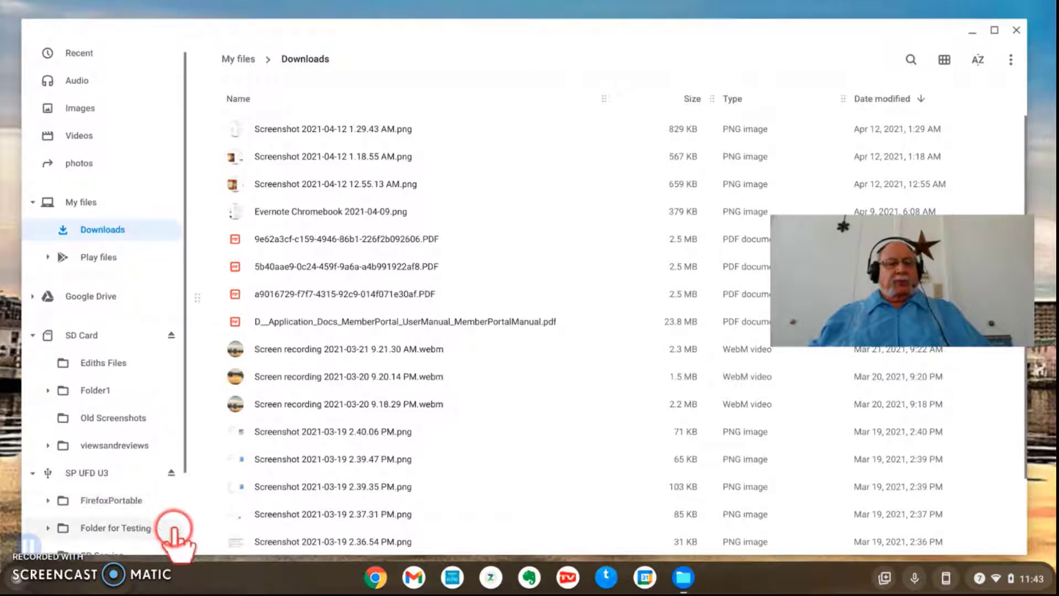
{"action": "scroll", "coordinate": [160, 546], "scroll_direction": "down", "scroll_amount": 1}
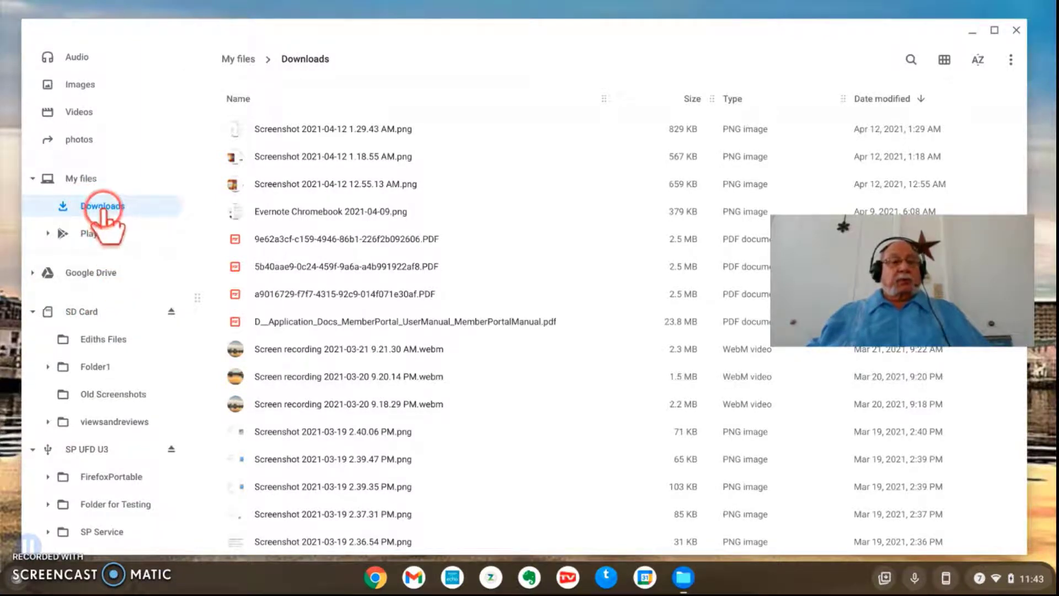
{"action": "left_click", "coordinate": [144, 449]}
{"action": "left_click", "coordinate": [1011, 60]}
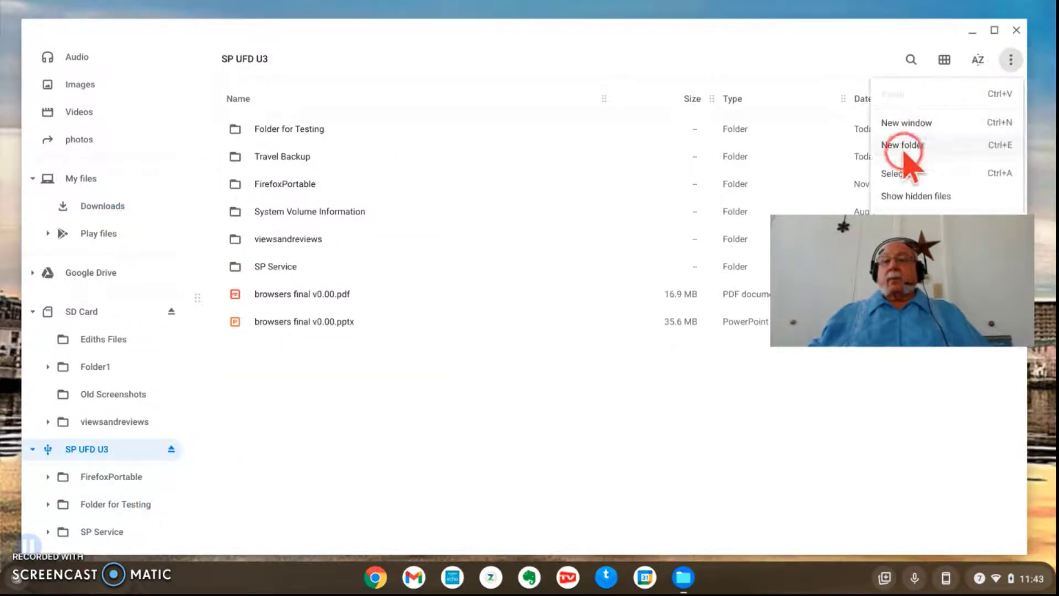
{"action": "left_click", "coordinate": [905, 154]}
{"action": "type", "text": "From"}
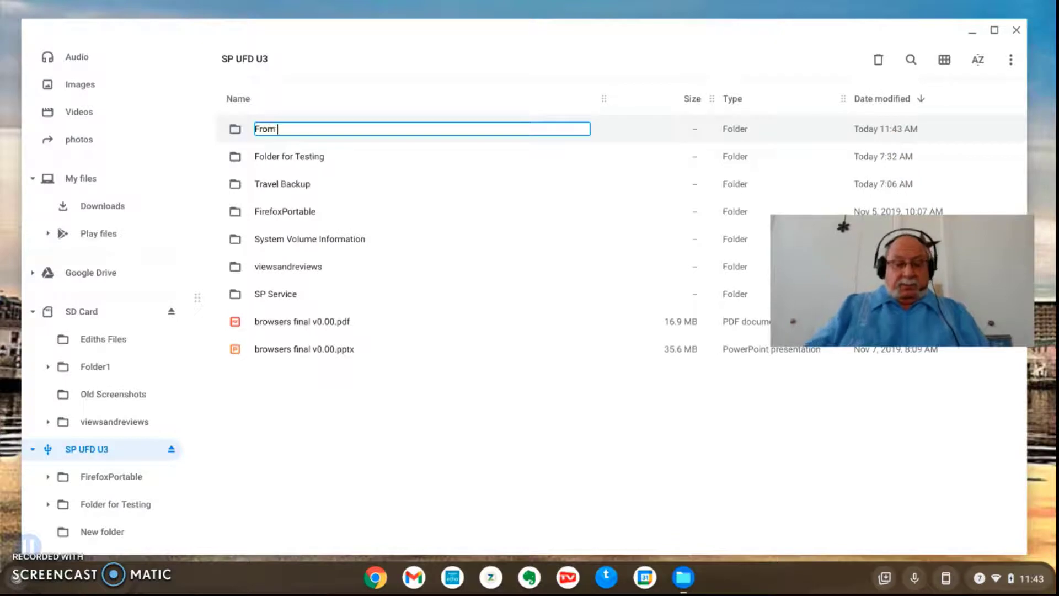
{"action": "type", "text": " CB"}
{"action": "key", "text": "Return"}
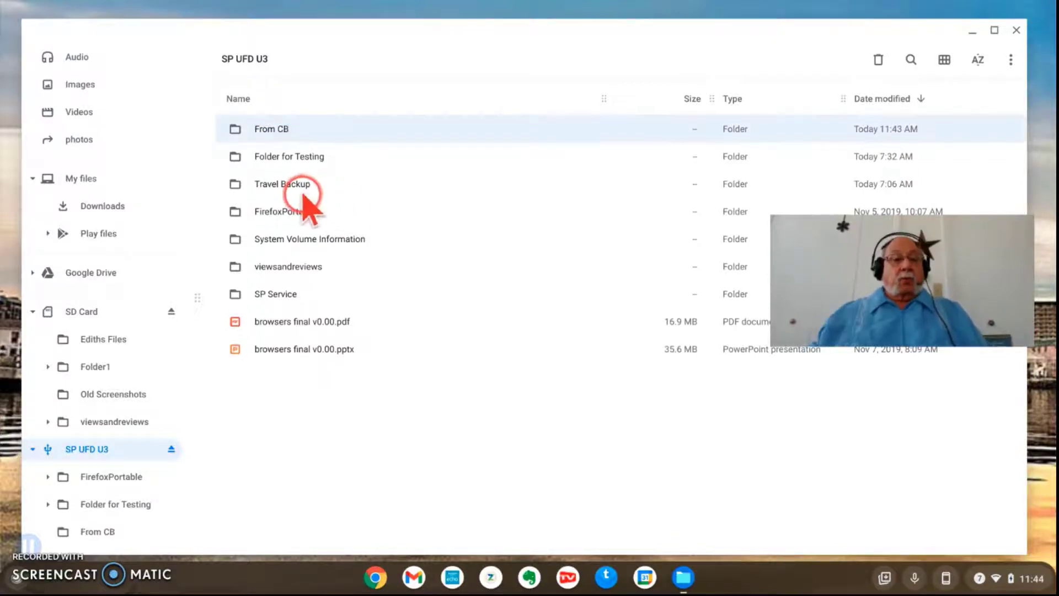
{"action": "left_click", "coordinate": [298, 140]}
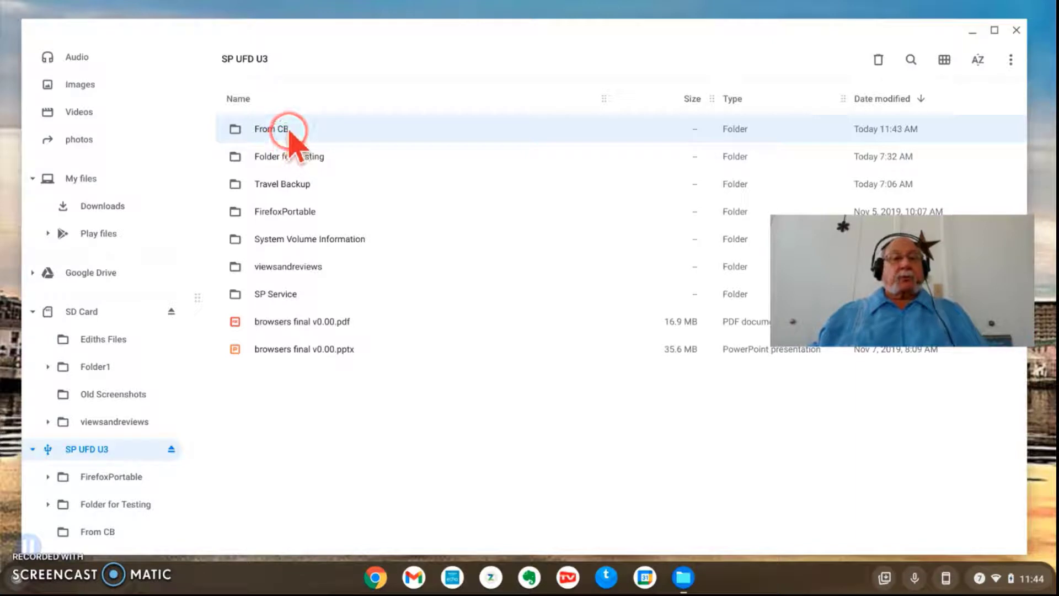
{"action": "double_click", "coordinate": [291, 134]}
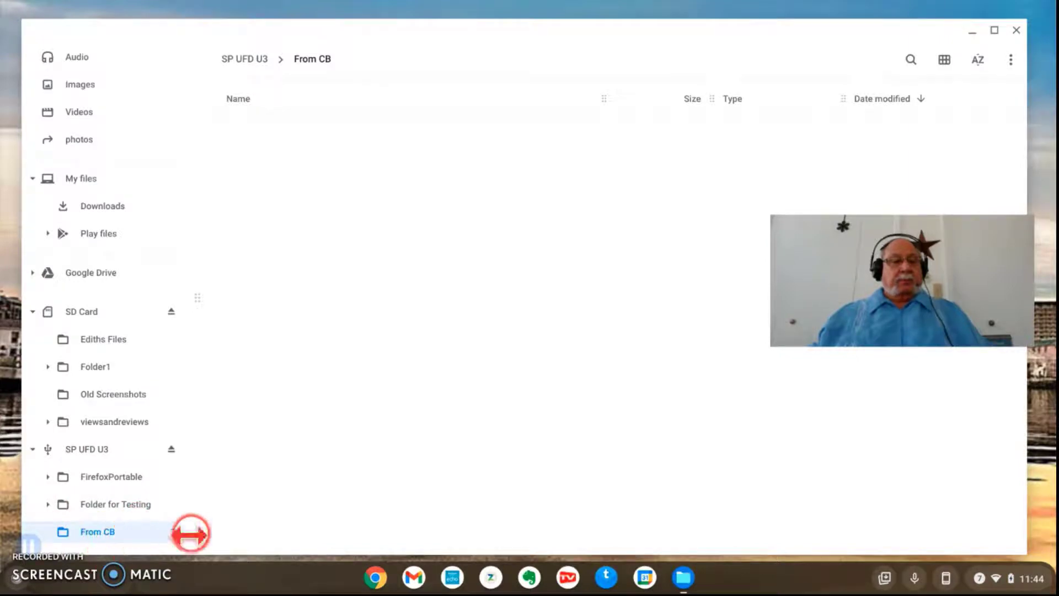
Copy all Downloads files, from Screenshot 2021-04-12 1.29.43 AM.png through Screenshot 2021-03-19 2.36.39 PM.png, into From CB on SP UFD U3
{"action": "left_click", "coordinate": [106, 210]}
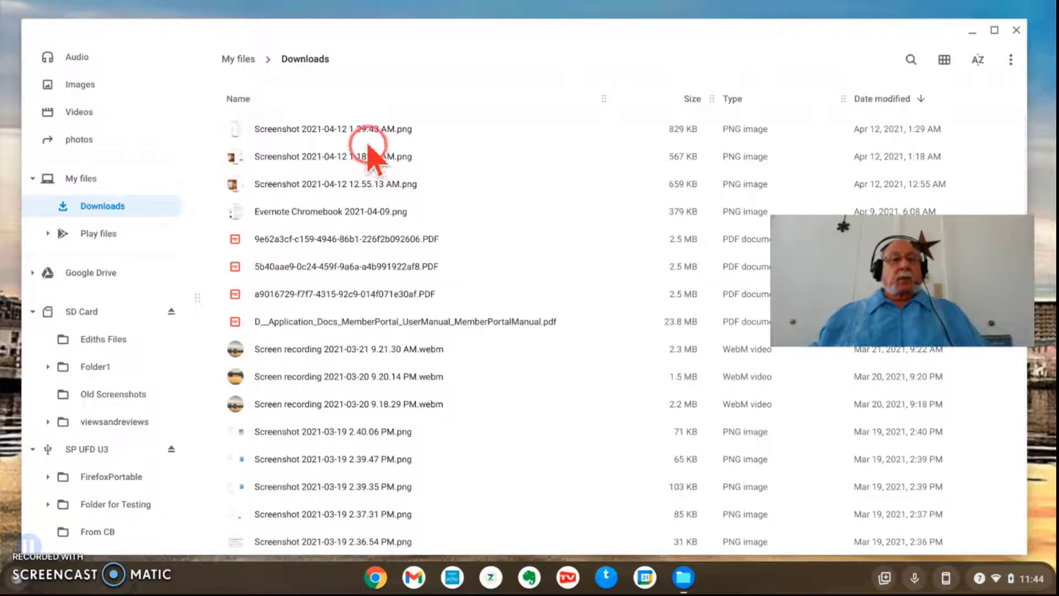
{"action": "left_click", "coordinate": [325, 140]}
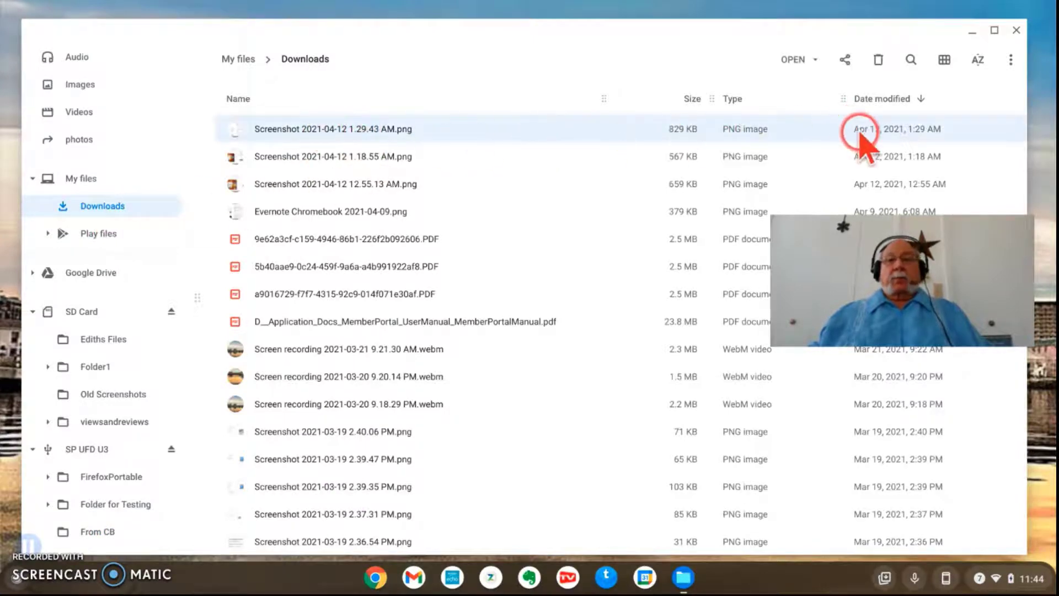
{"action": "scroll", "coordinate": [489, 337], "scroll_direction": "down", "scroll_amount": 1}
{"action": "scroll", "coordinate": [489, 336], "scroll_direction": "down", "scroll_amount": 1}
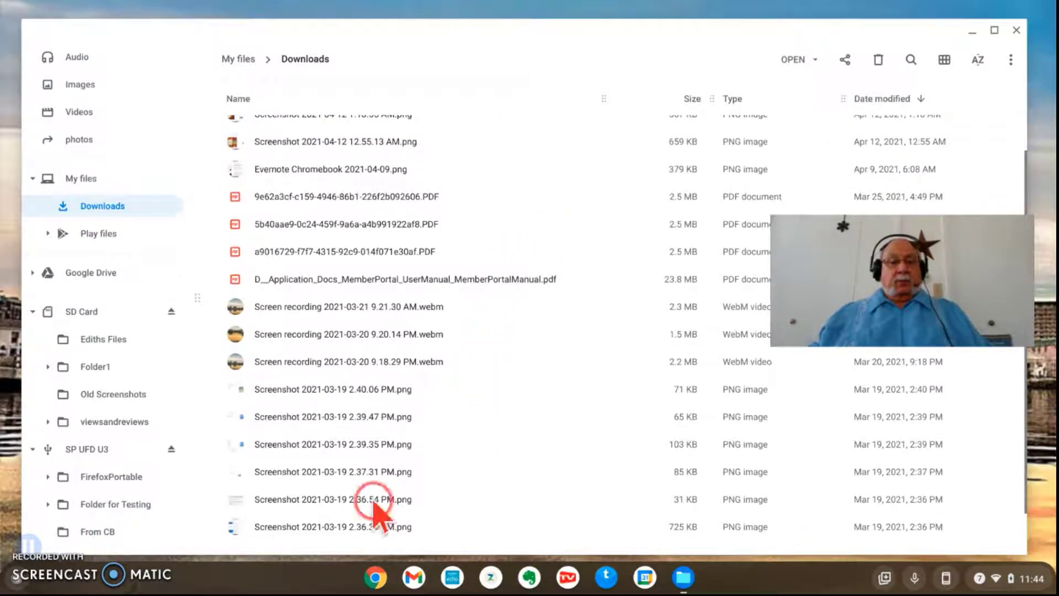
{"action": "left_click", "coordinate": [329, 529], "text": "shift"}
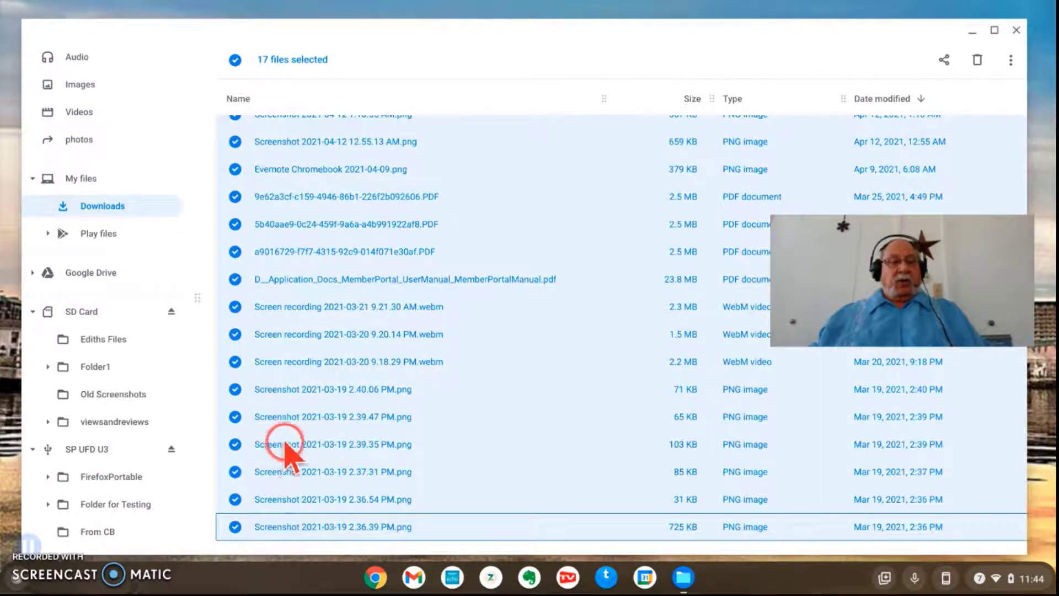
{"action": "left_click_drag", "start_coordinate": [316, 429], "coordinate": [102, 538]}
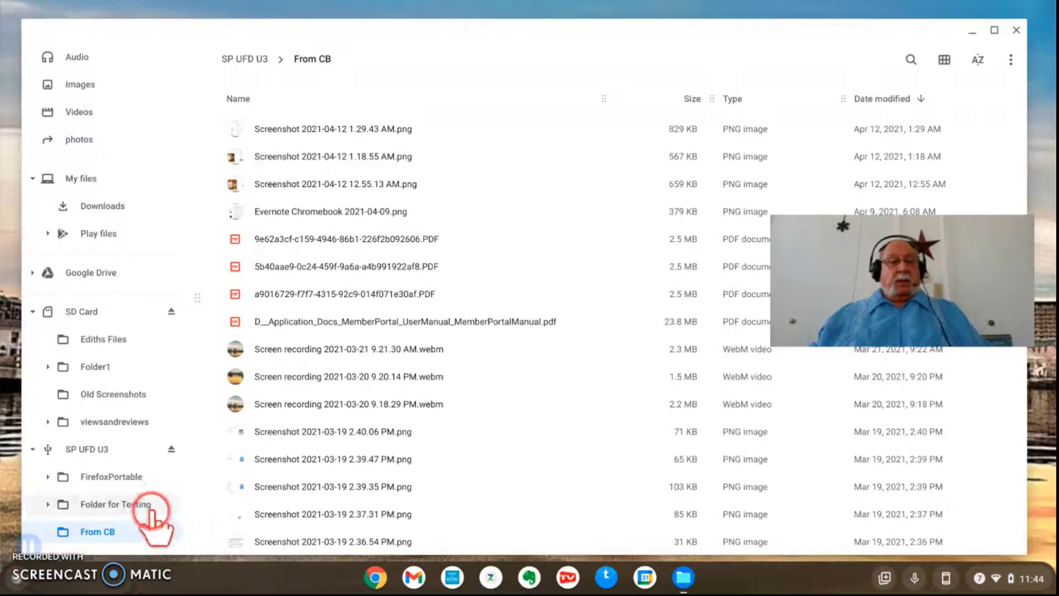
Create a folder named From SD on the SP UFD U3 drive and open it
{"action": "left_click", "coordinate": [88, 449]}
{"action": "left_click", "coordinate": [1011, 59]}
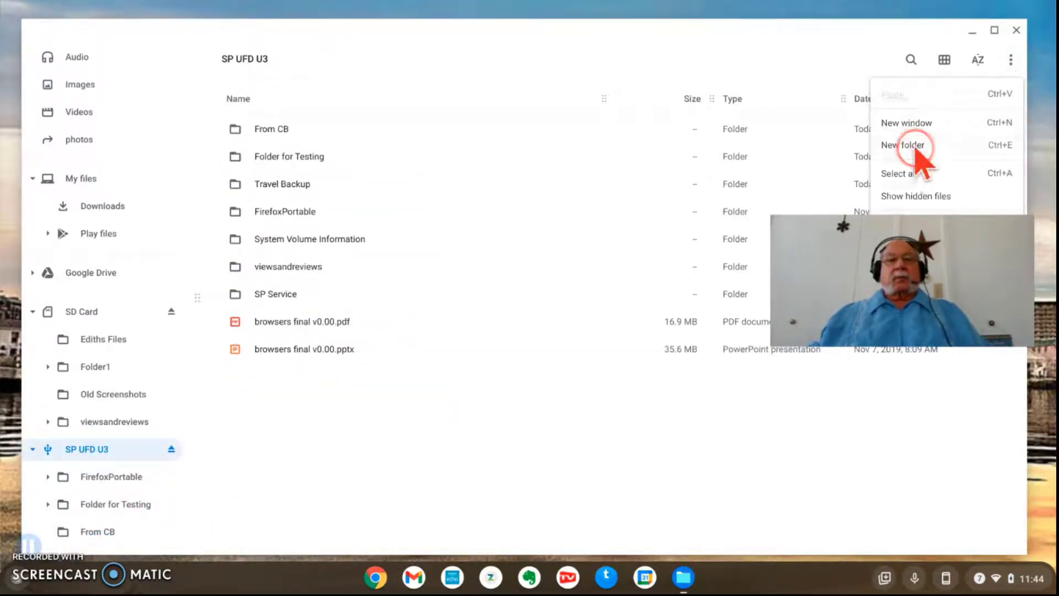
{"action": "left_click", "coordinate": [913, 145]}
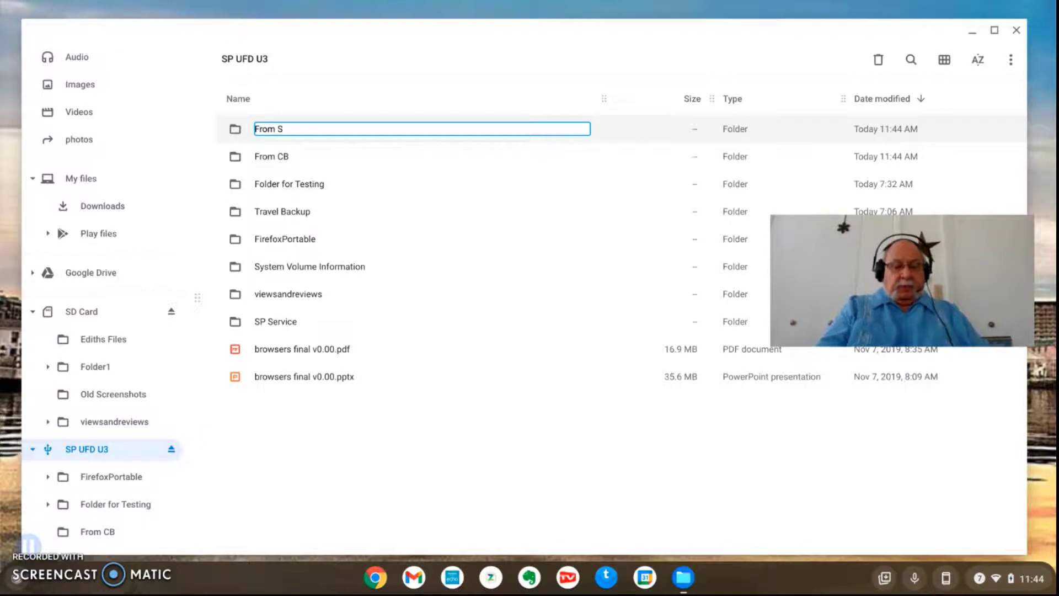
{"action": "type", "text": "From SD"}
{"action": "left_click", "coordinate": [293, 133]}
{"action": "double_click", "coordinate": [293, 133]}
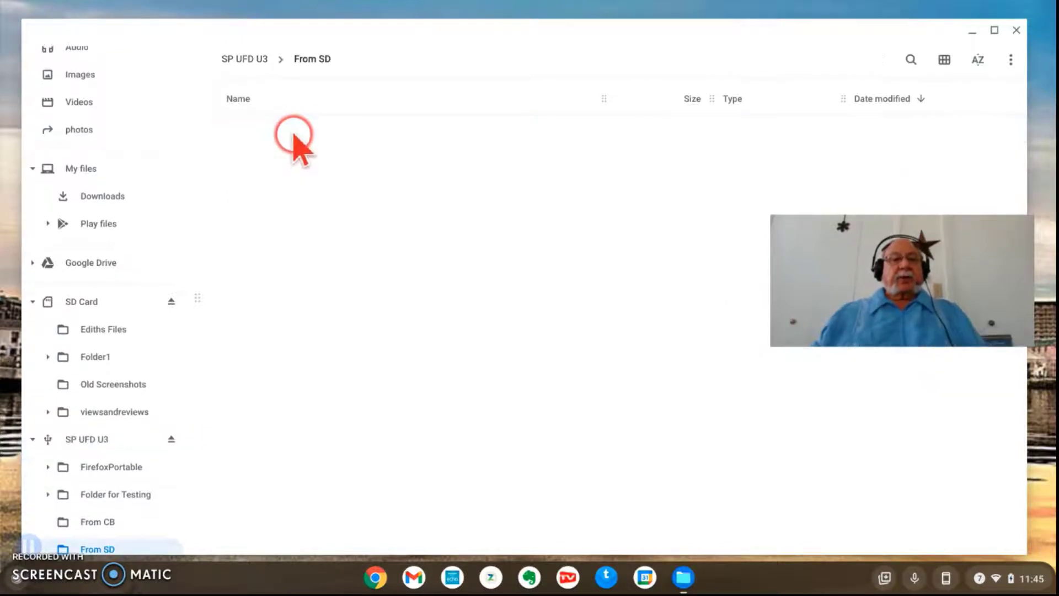
Copy every file in the SD Card's personal files folder into From SD on SP UFD U3, and check From SD and From CB
{"action": "left_click", "coordinate": [110, 331]}
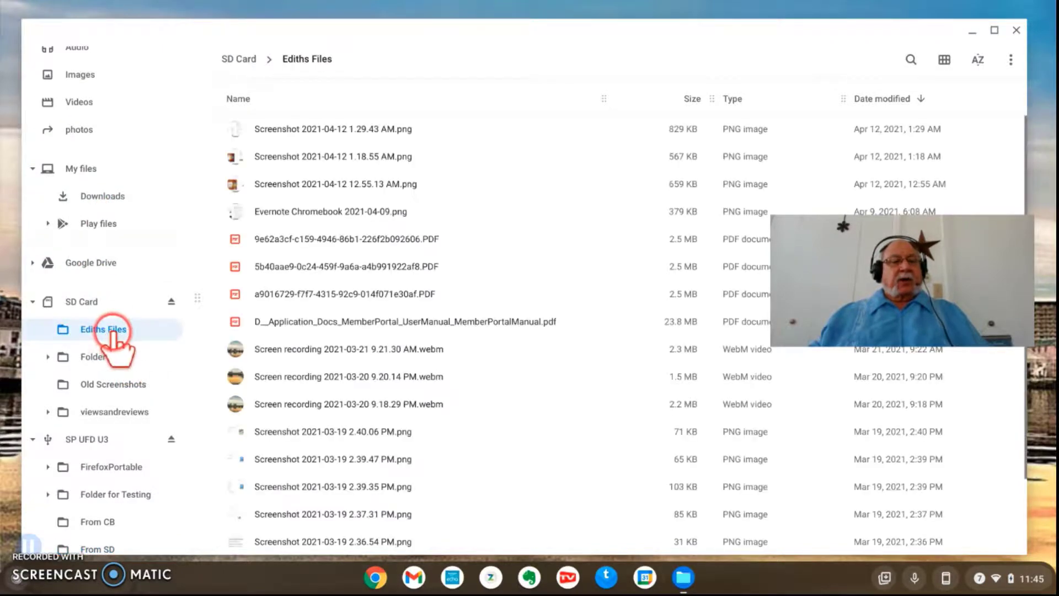
{"action": "left_click", "coordinate": [321, 133]}
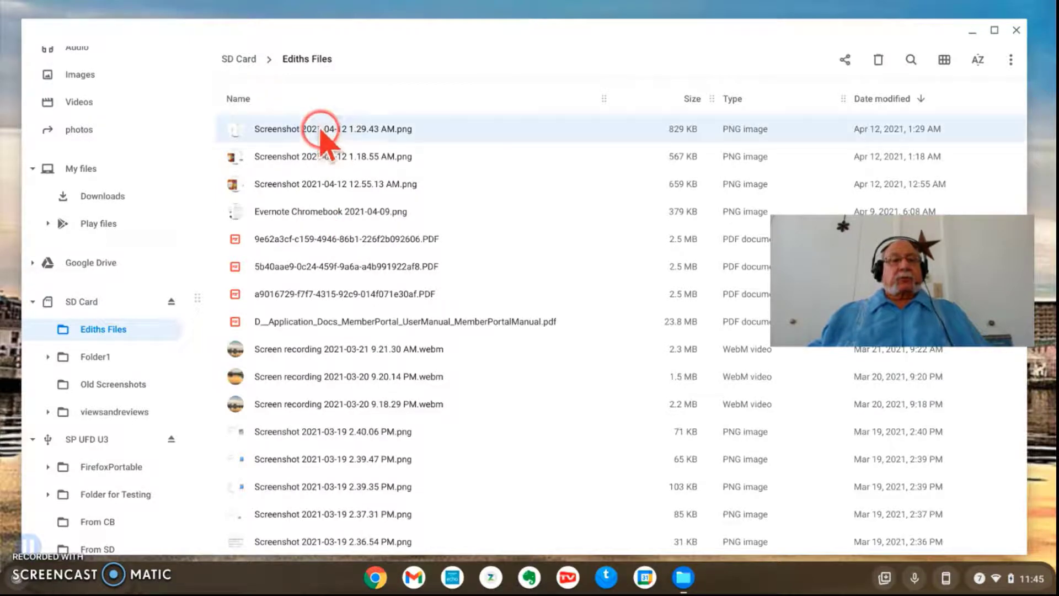
{"action": "left_click", "coordinate": [387, 459]}
{"action": "scroll", "coordinate": [386, 460], "scroll_direction": "down", "scroll_amount": 3}
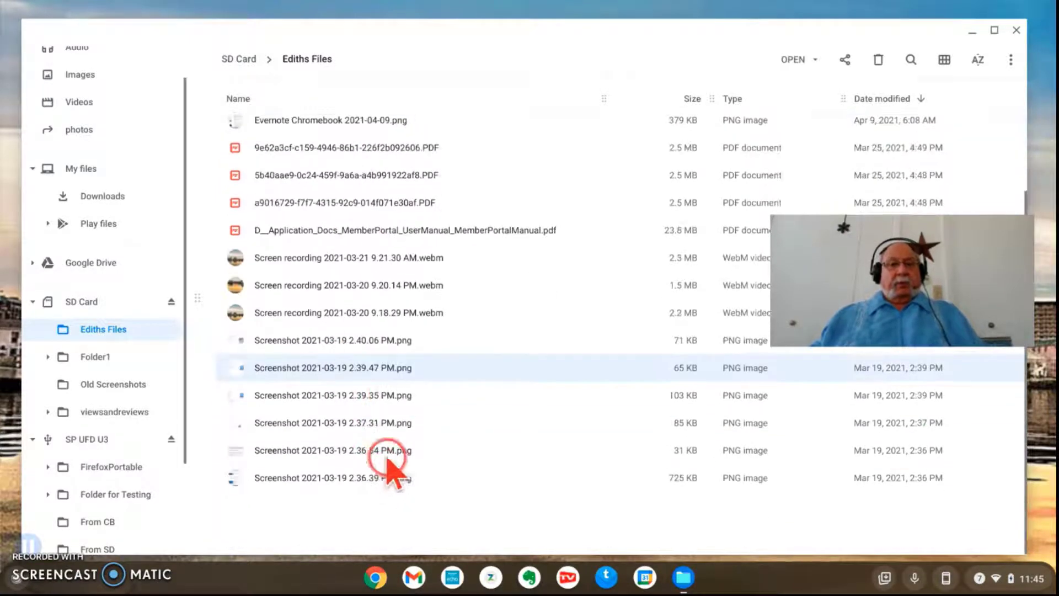
{"action": "left_click", "coordinate": [334, 478]}
{"action": "key", "text": "ctrl+a"}
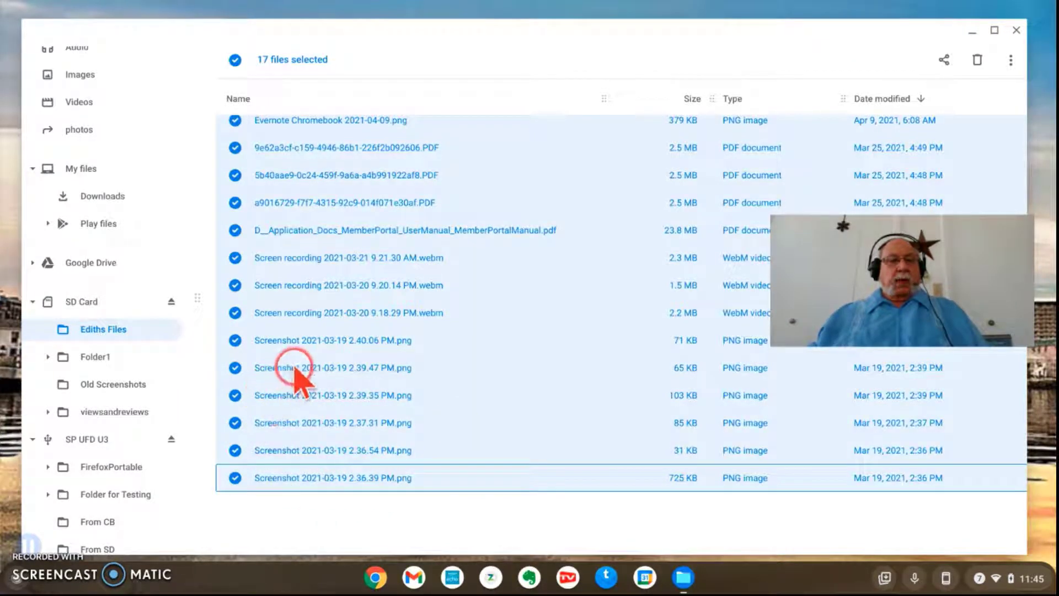
{"action": "left_click_drag", "start_coordinate": [296, 368], "coordinate": [102, 432]}
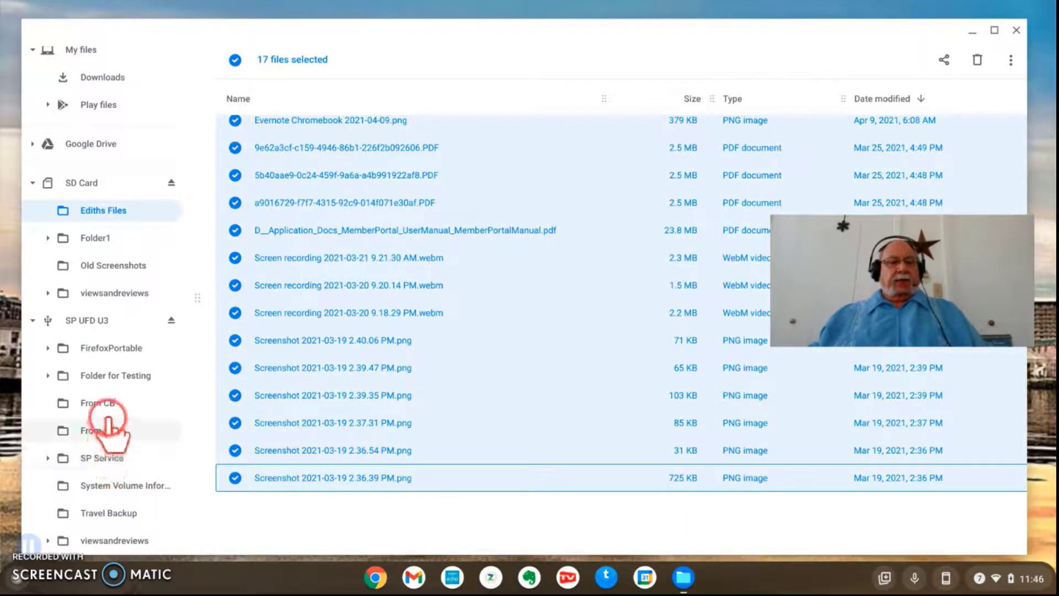
{"action": "left_click", "coordinate": [101, 432]}
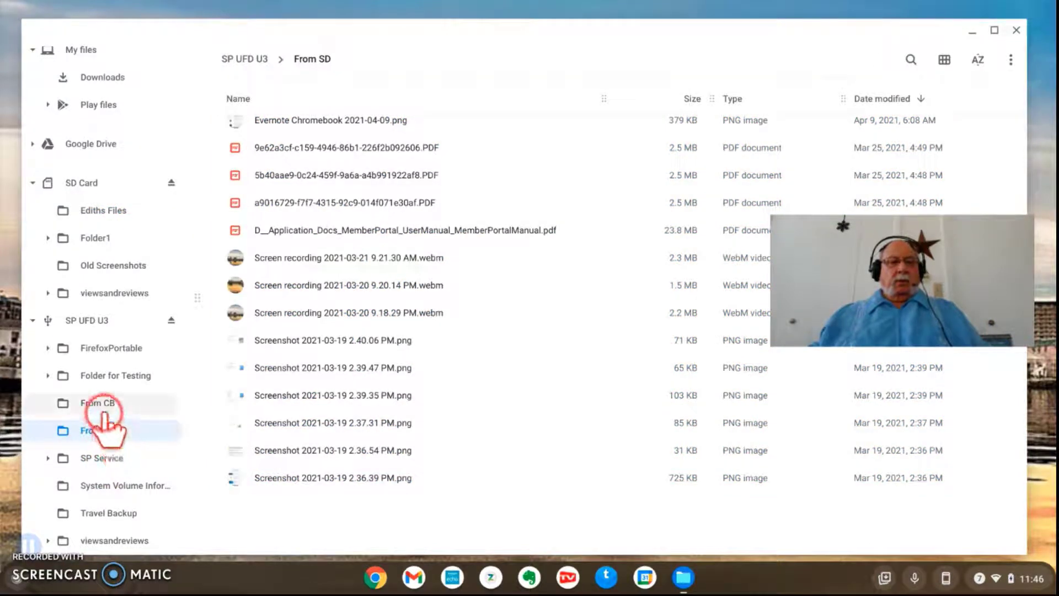
{"action": "left_click", "coordinate": [104, 405]}
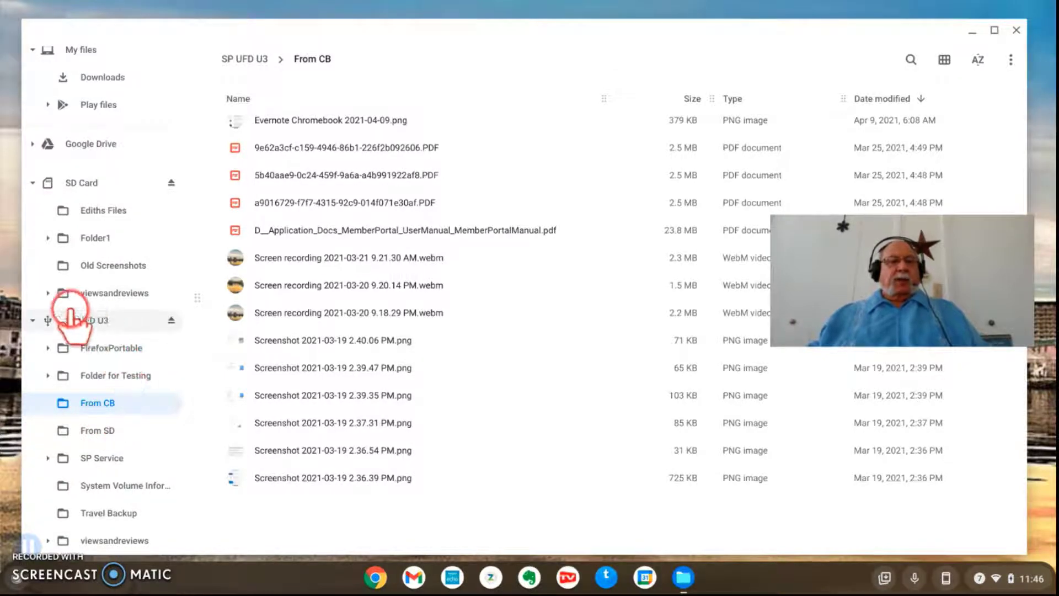
Copy the whole personal files folder from the SD Card to the SP UFD U3 drive, and open the copy
{"action": "left_click", "coordinate": [90, 183]}
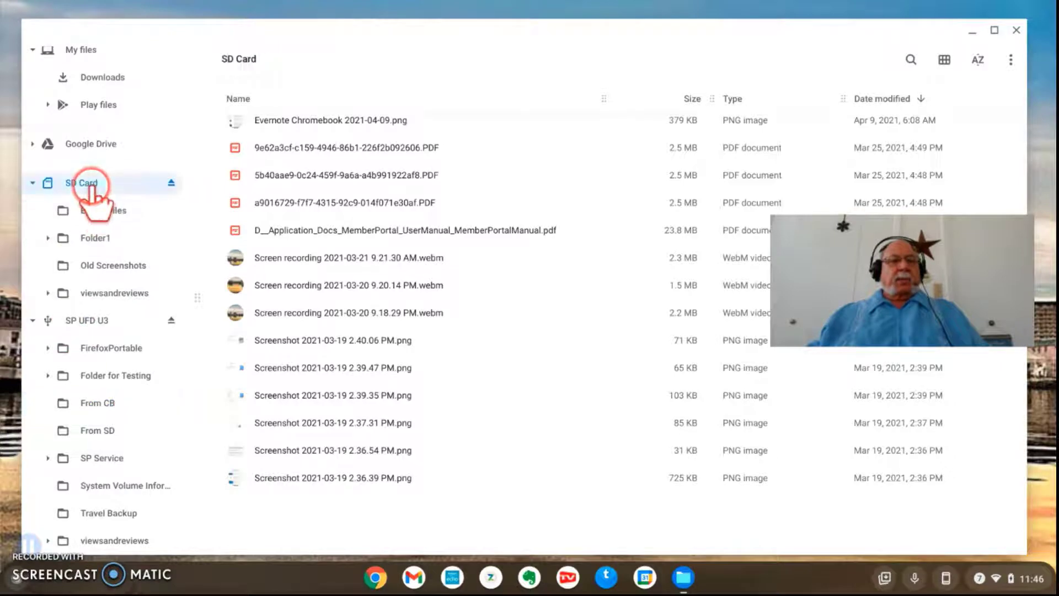
{"action": "left_click", "coordinate": [103, 213]}
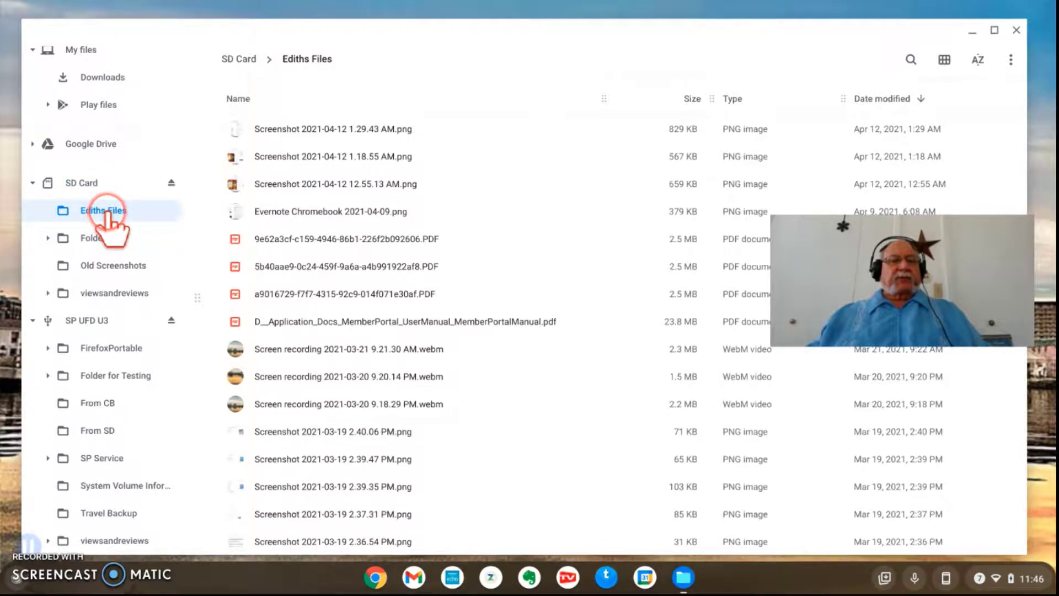
{"action": "left_click", "coordinate": [81, 183]}
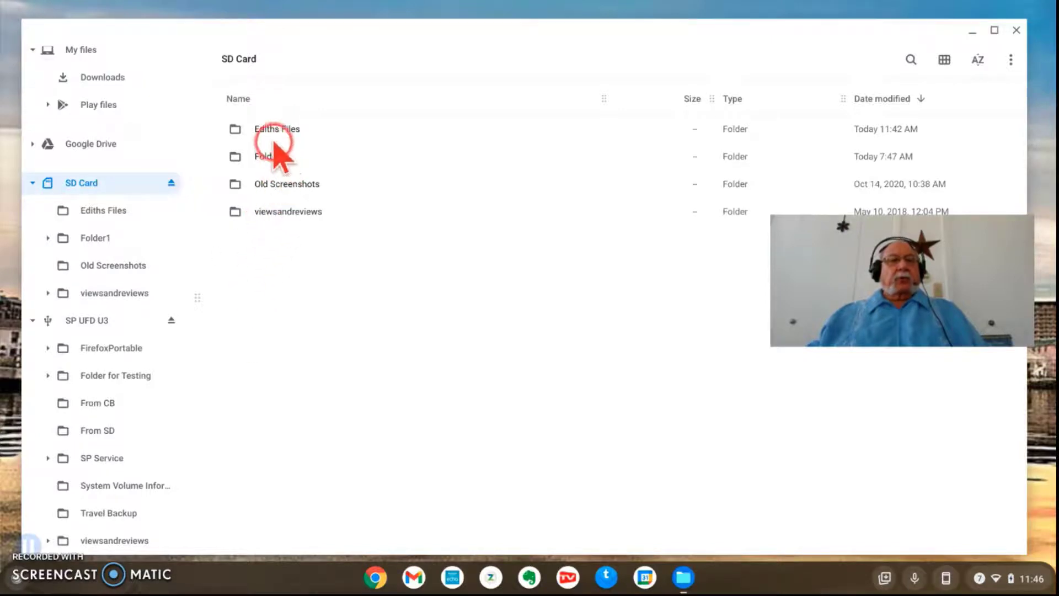
{"action": "left_click_drag", "start_coordinate": [276, 131], "coordinate": [80, 326]}
{"action": "left_click", "coordinate": [82, 323]}
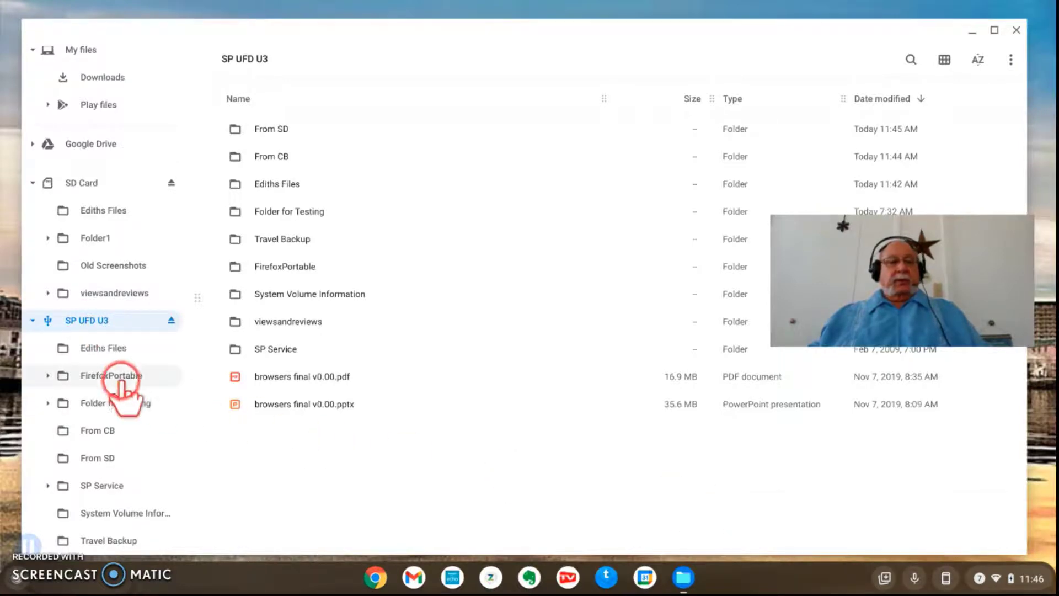
{"action": "left_click", "coordinate": [103, 350]}
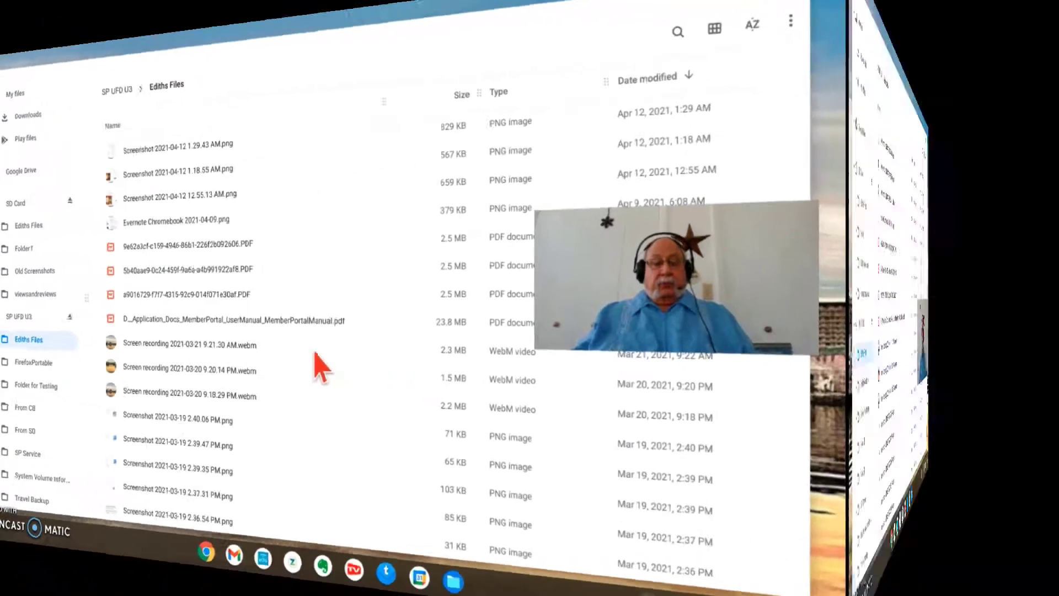
Expand Google Drive and My Drive in the folder tree, and open the Screenshots folder
{"action": "left_click", "coordinate": [1009, 512]}
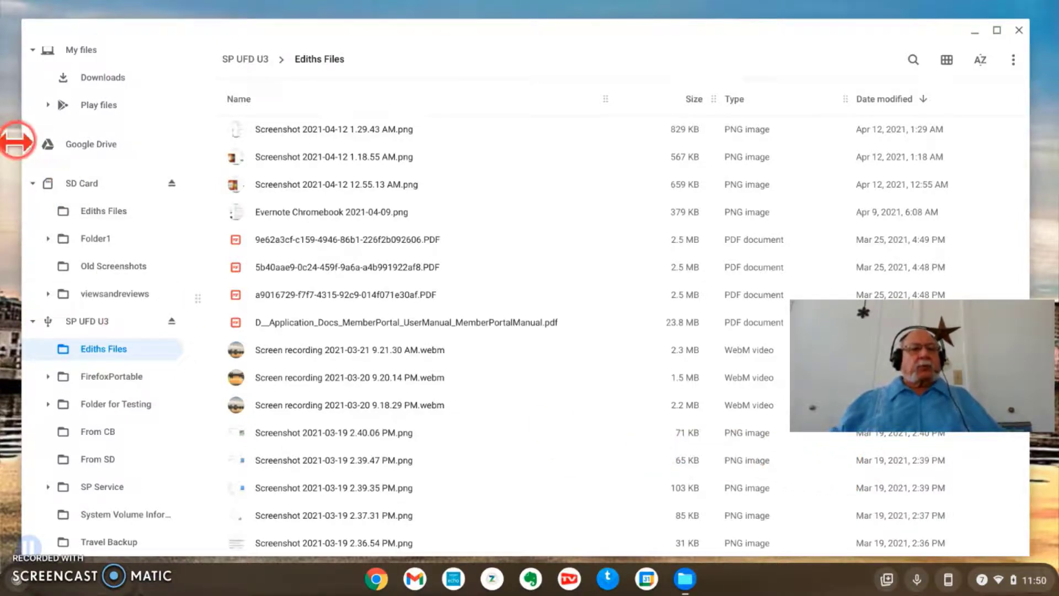
{"action": "left_click", "coordinate": [33, 144]}
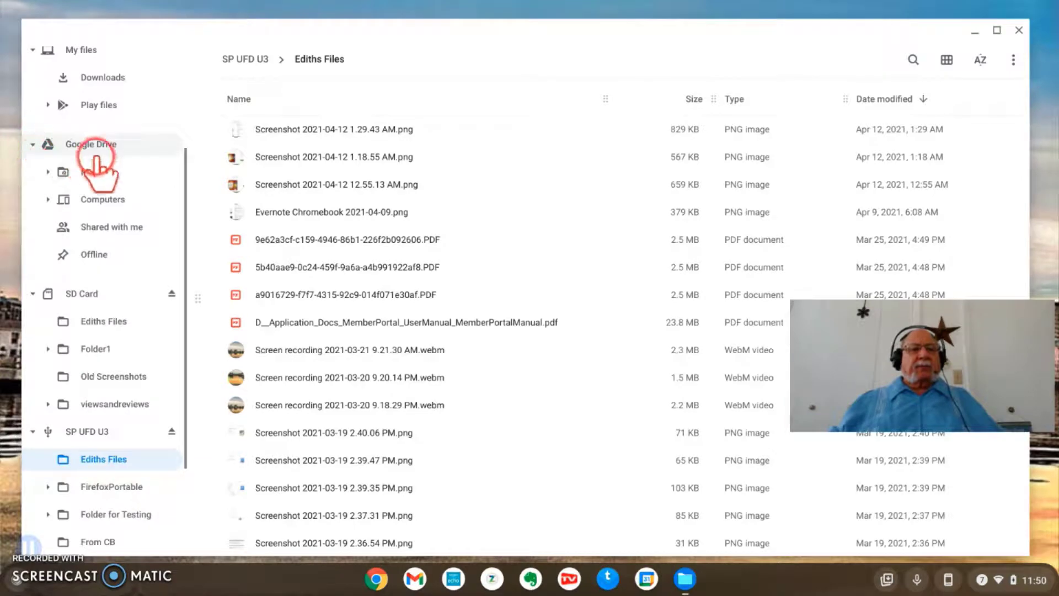
{"action": "left_click", "coordinate": [48, 173]}
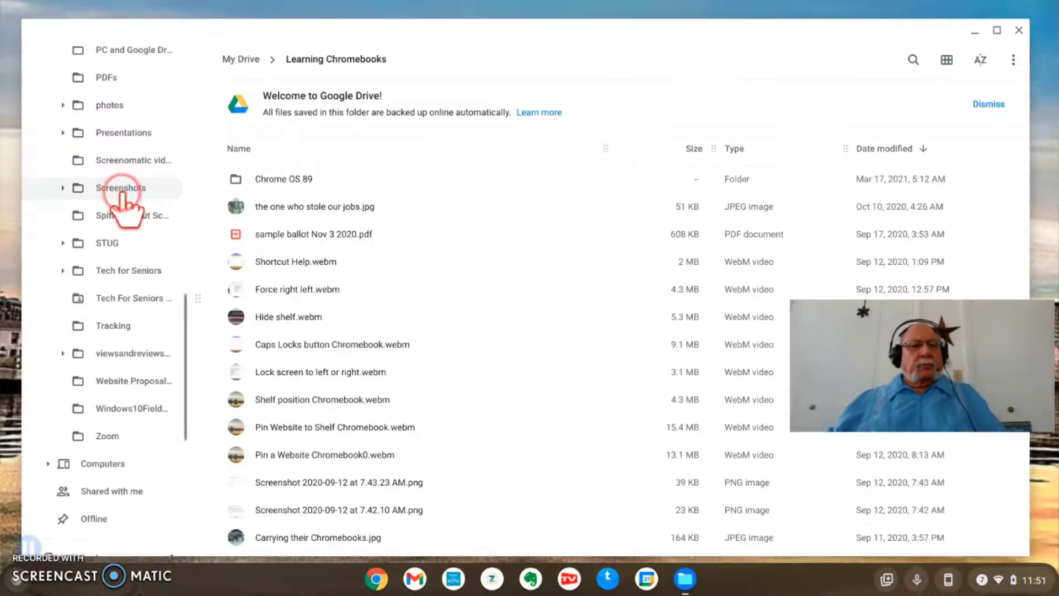
{"action": "left_click", "coordinate": [121, 190]}
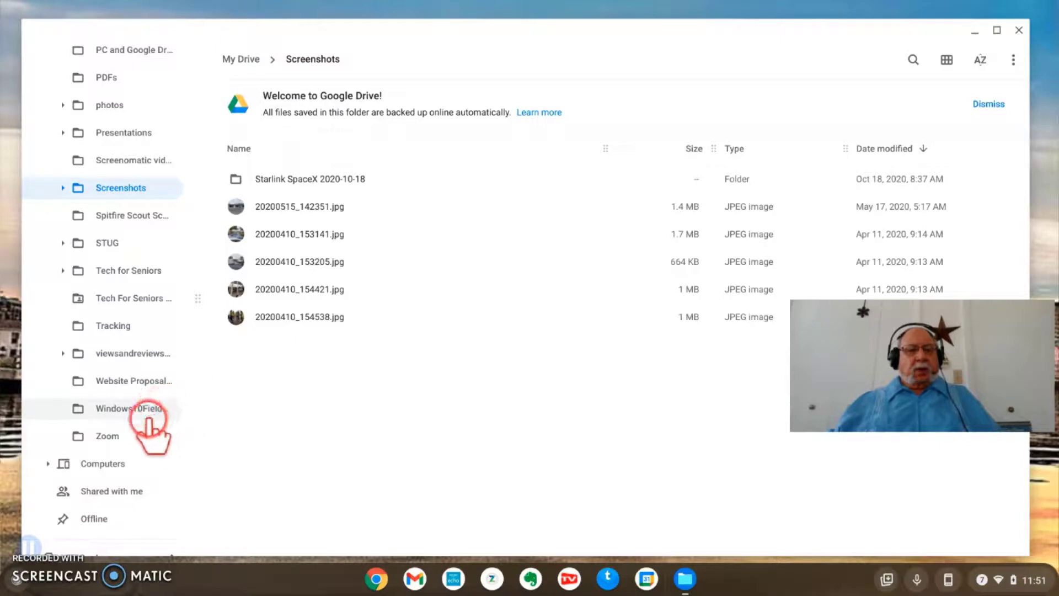
Copy everything in My Drive's Screenshots folder into the SD Card's personal files folder, and open that folder
{"action": "scroll", "coordinate": [146, 412], "scroll_direction": "down", "scroll_amount": 5}
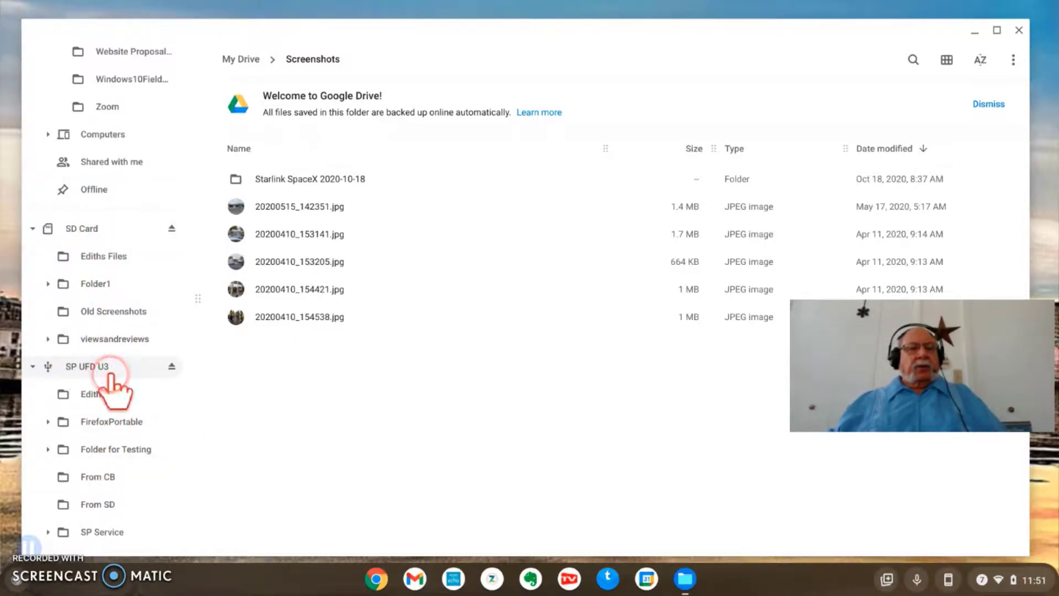
{"action": "key", "text": "ctrl+a"}
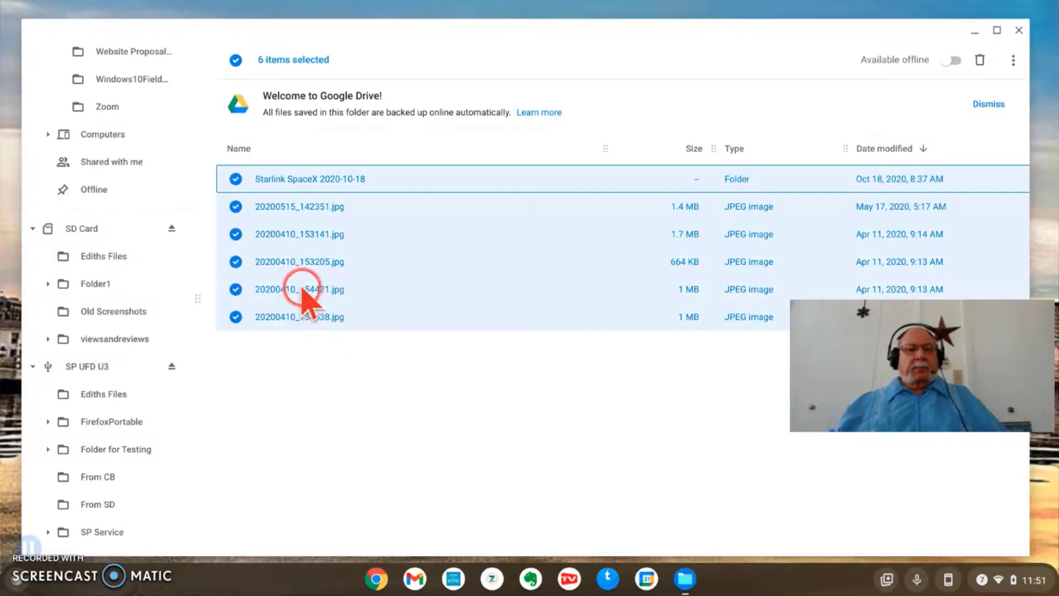
{"action": "left_click_drag", "start_coordinate": [310, 276], "coordinate": [103, 265]}
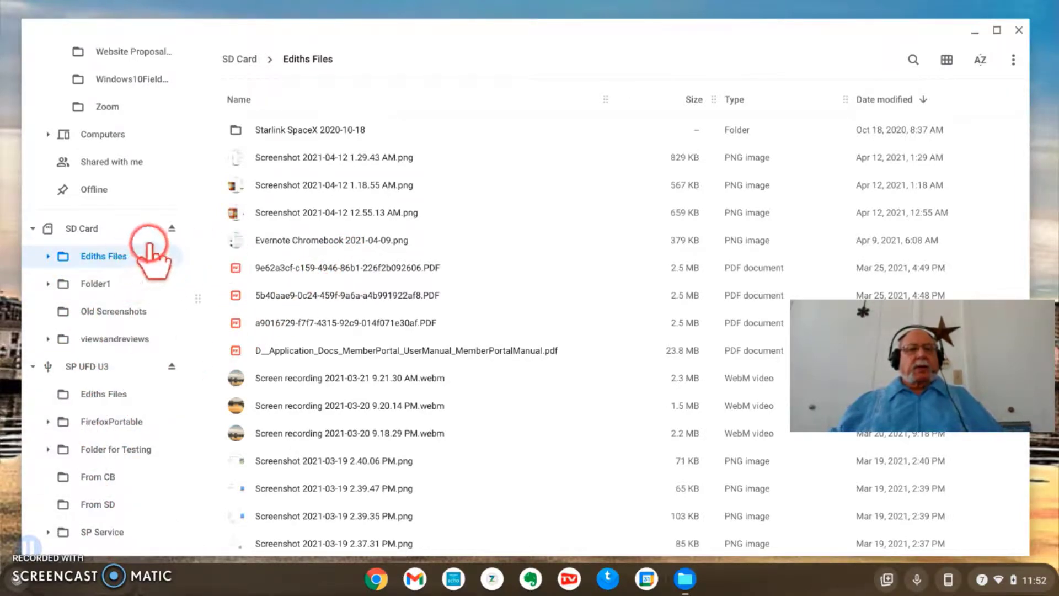
Copy all items in My Drive's Screenshots folder into the personal files folder on the SP UFD U3 drive
{"action": "scroll", "coordinate": [124, 237], "scroll_direction": "up", "scroll_amount": 1}
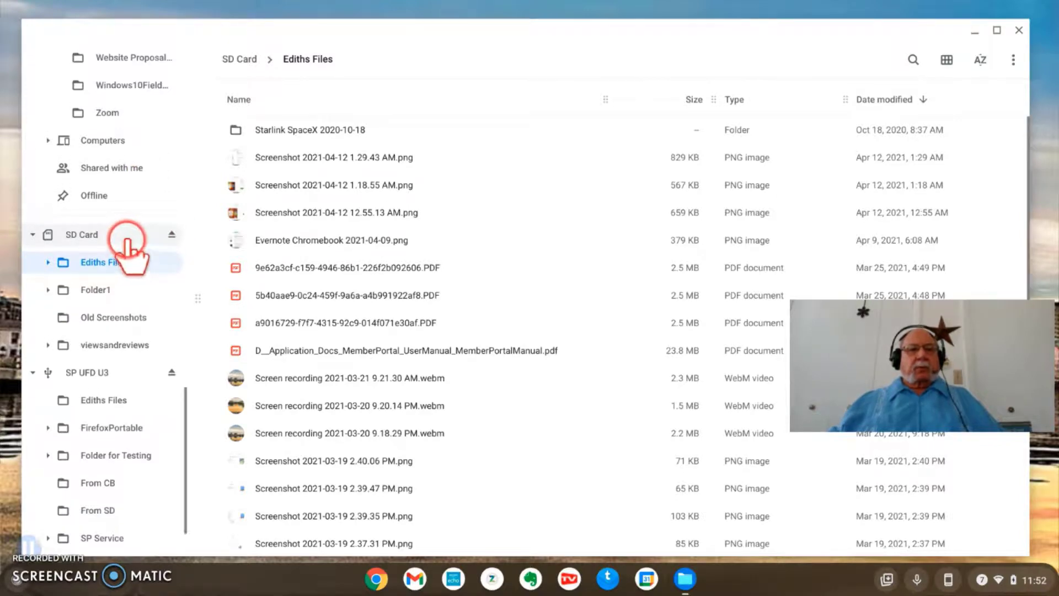
{"action": "scroll", "coordinate": [126, 243], "scroll_direction": "up", "scroll_amount": 5}
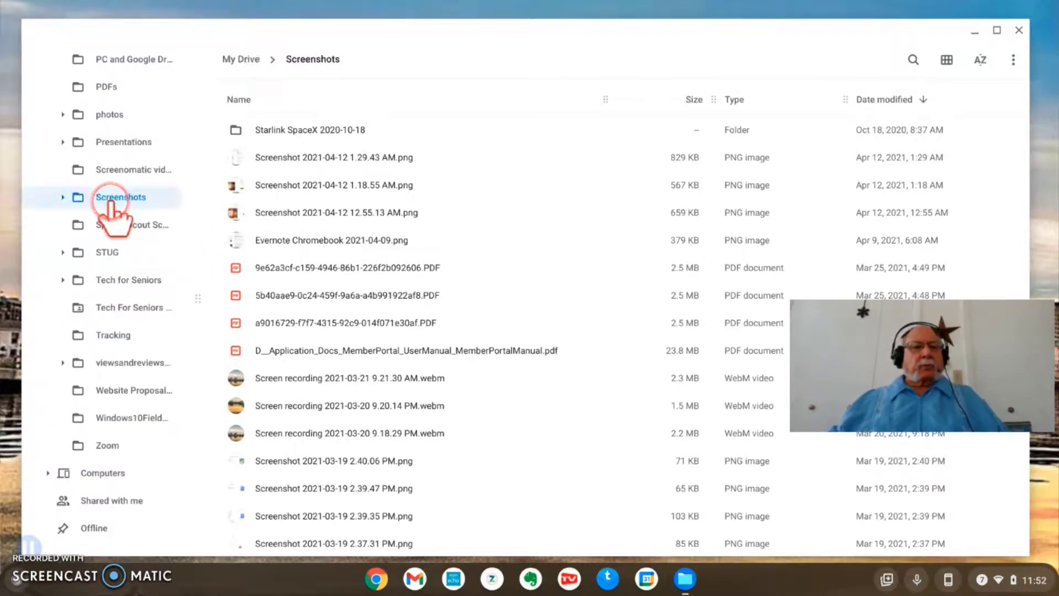
{"action": "left_click", "coordinate": [111, 199]}
{"action": "left_click_drag", "start_coordinate": [441, 388], "coordinate": [217, 147]}
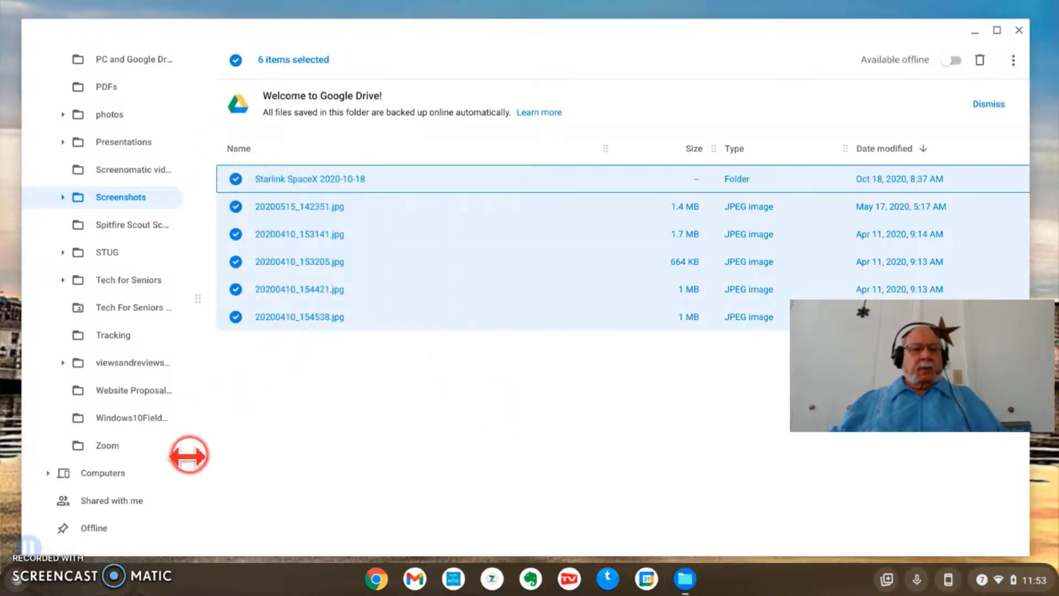
{"action": "scroll", "coordinate": [179, 490], "scroll_direction": "down", "scroll_amount": 7}
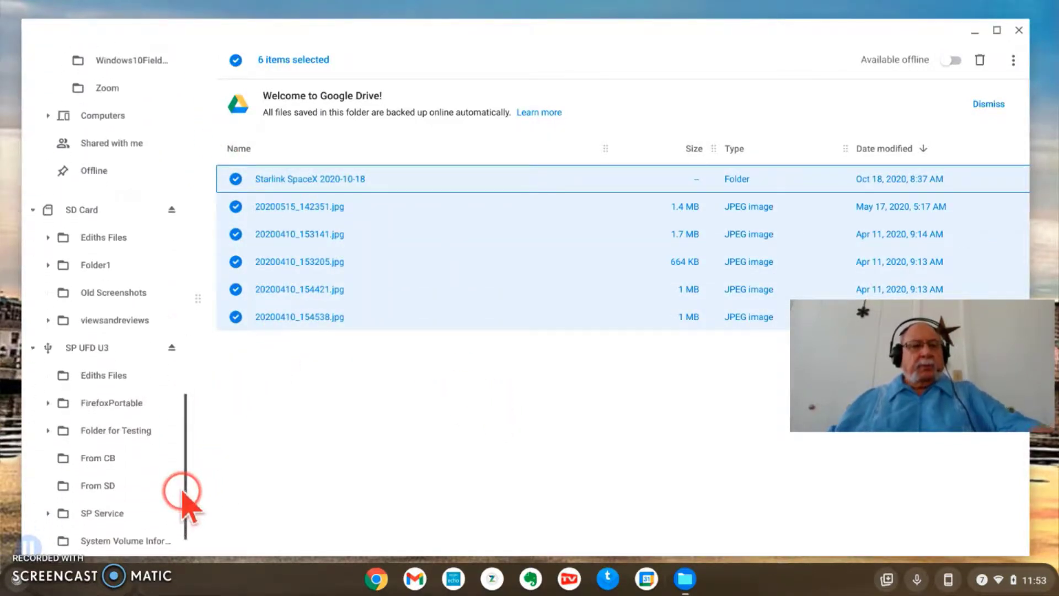
{"action": "scroll", "coordinate": [253, 483], "scroll_direction": "down", "scroll_amount": 1}
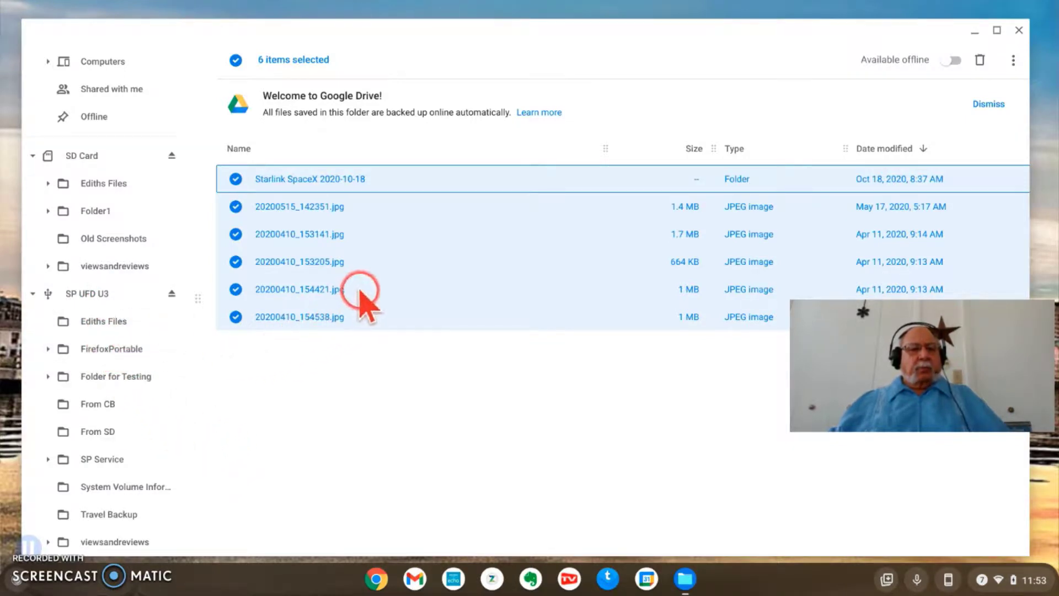
{"action": "left_click_drag", "start_coordinate": [381, 287], "coordinate": [101, 323]}
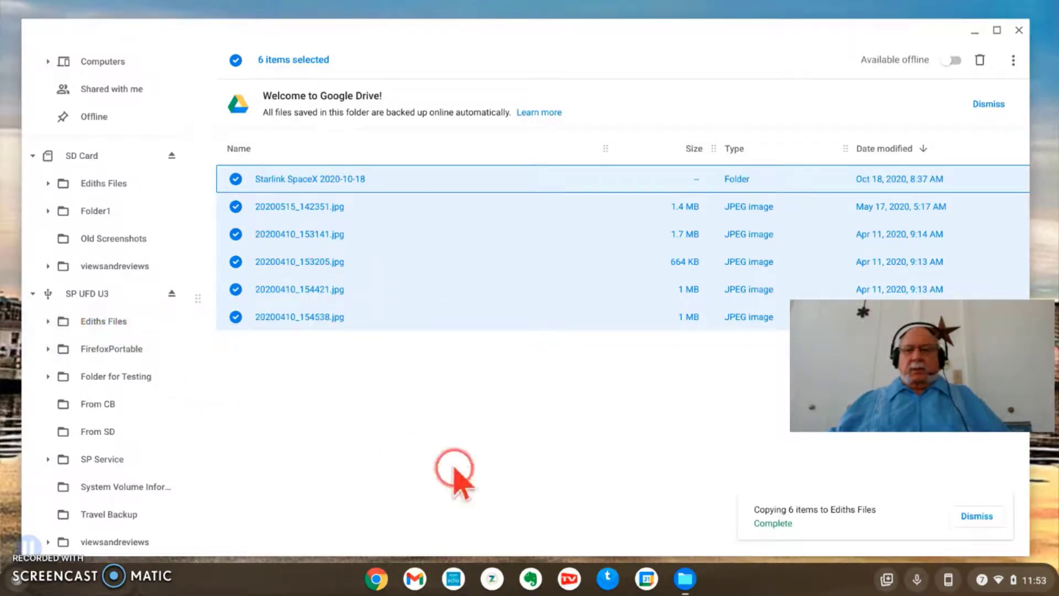
{"action": "left_click", "coordinate": [852, 534]}
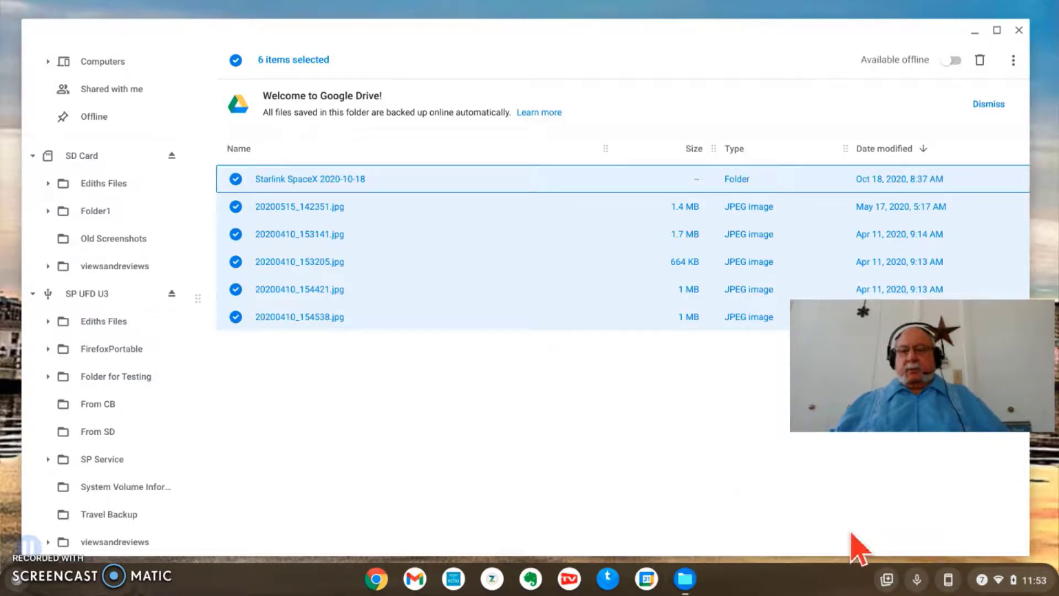
Check the contents of the personal files folders on SP UFD U3 and on the SD Card
{"action": "left_click", "coordinate": [90, 332]}
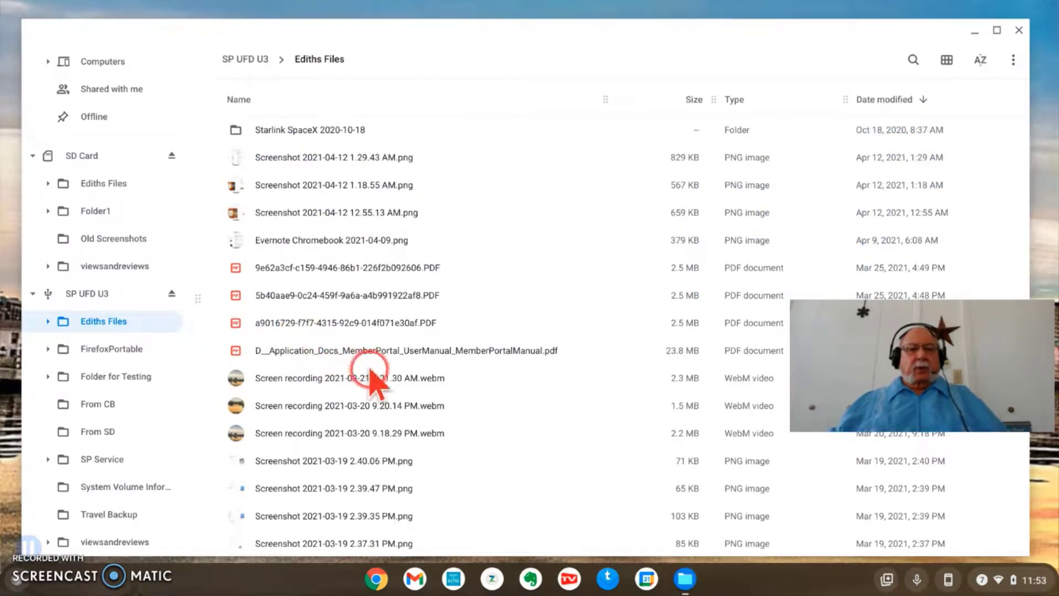
{"action": "scroll", "coordinate": [425, 405], "scroll_direction": "down", "scroll_amount": 1}
{"action": "scroll", "coordinate": [423, 393], "scroll_direction": "down", "scroll_amount": 3}
{"action": "scroll", "coordinate": [431, 408], "scroll_direction": "up", "scroll_amount": 4}
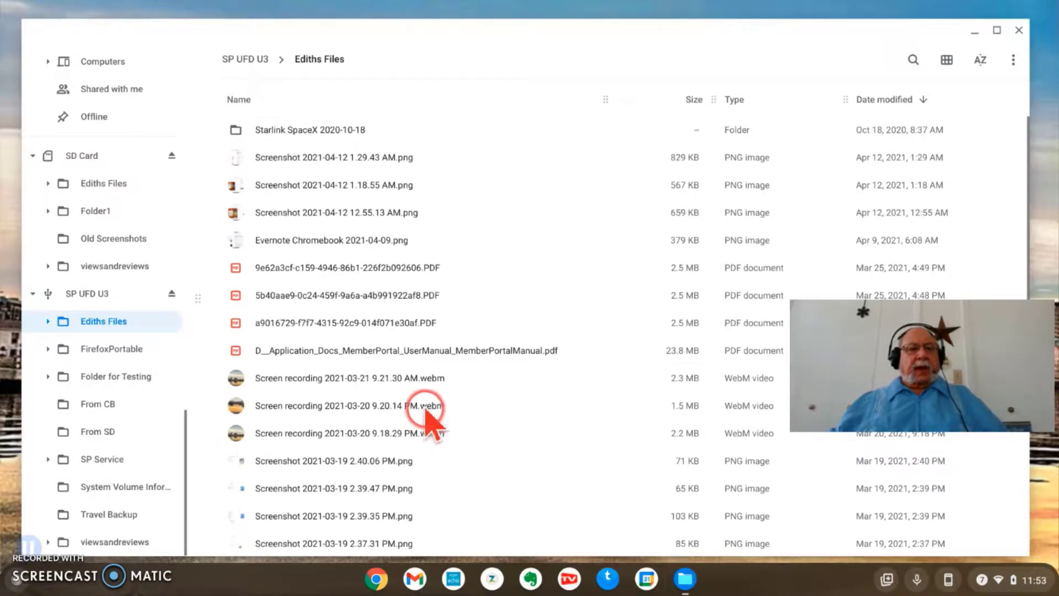
{"action": "scroll", "coordinate": [131, 279], "scroll_direction": "up", "scroll_amount": 5}
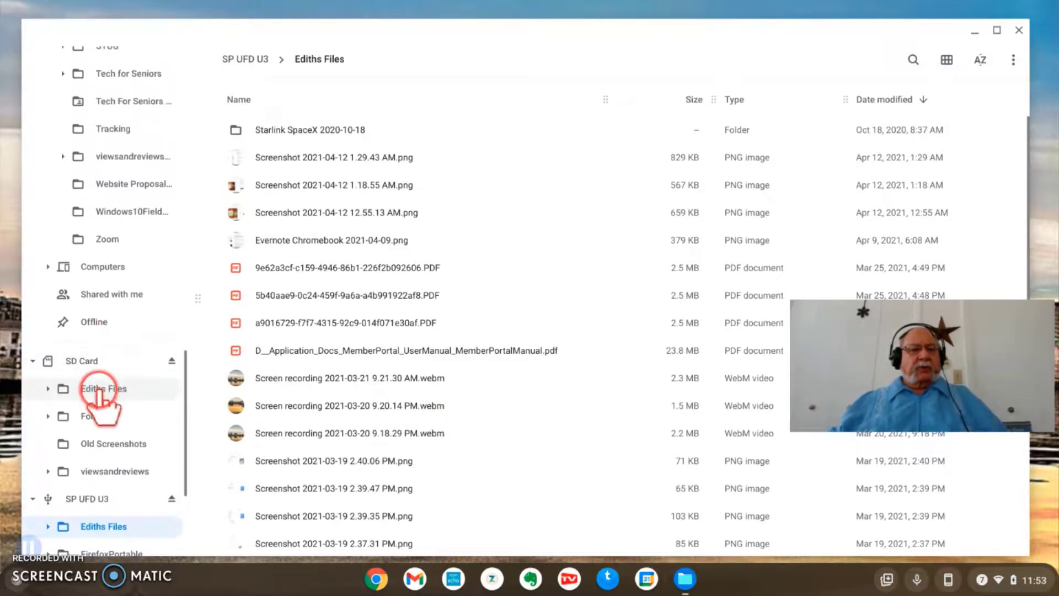
{"action": "left_click", "coordinate": [99, 389]}
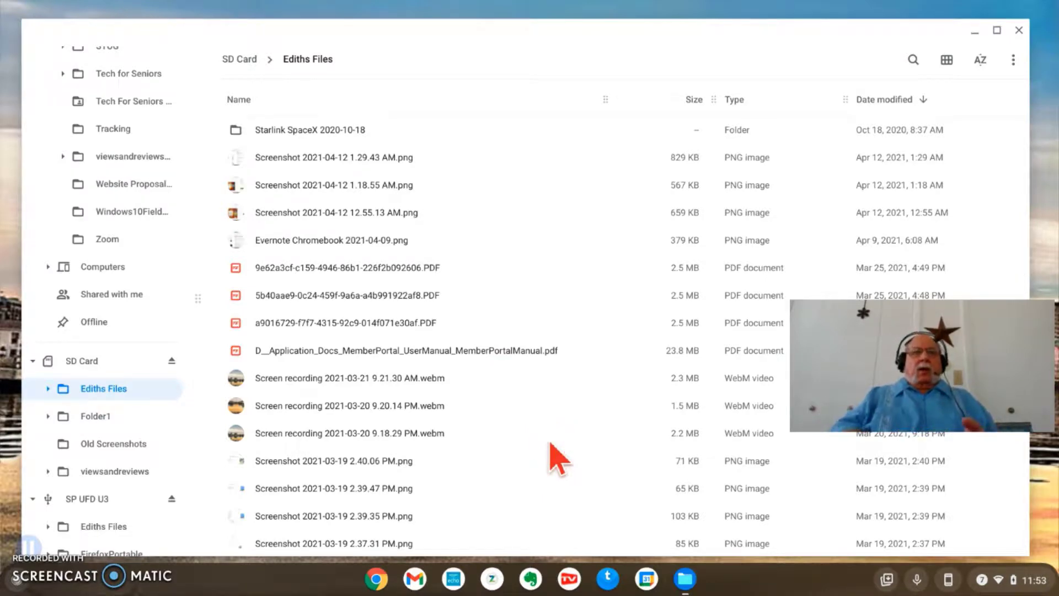
{"action": "left_click", "coordinate": [52, 389]}
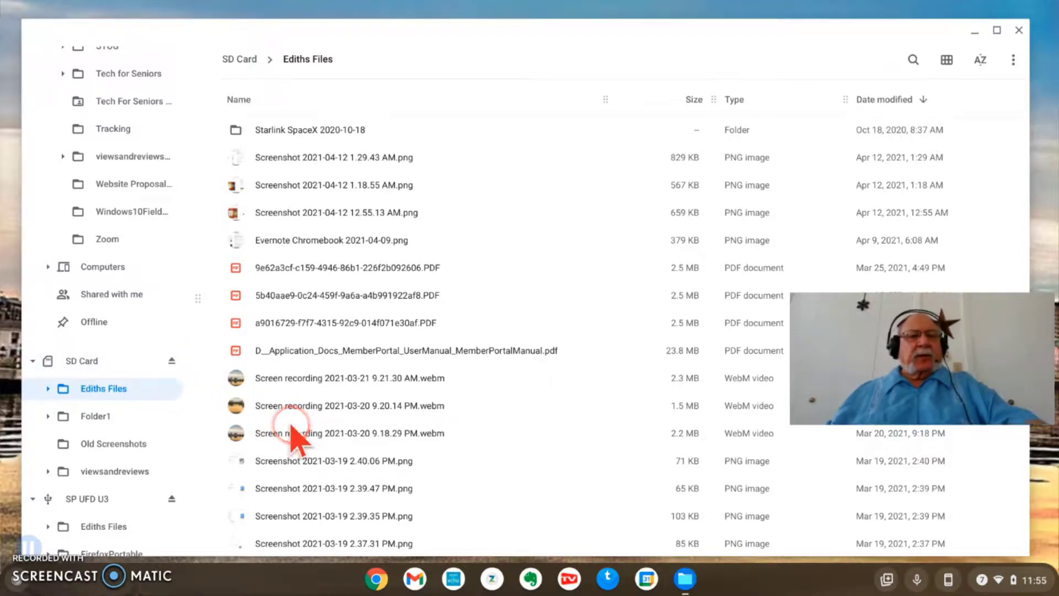
Copy the whole personal files folder from the SD Card to My Drive in Google Drive, and open the copy
{"action": "scroll", "coordinate": [285, 424], "scroll_direction": "up", "scroll_amount": 5}
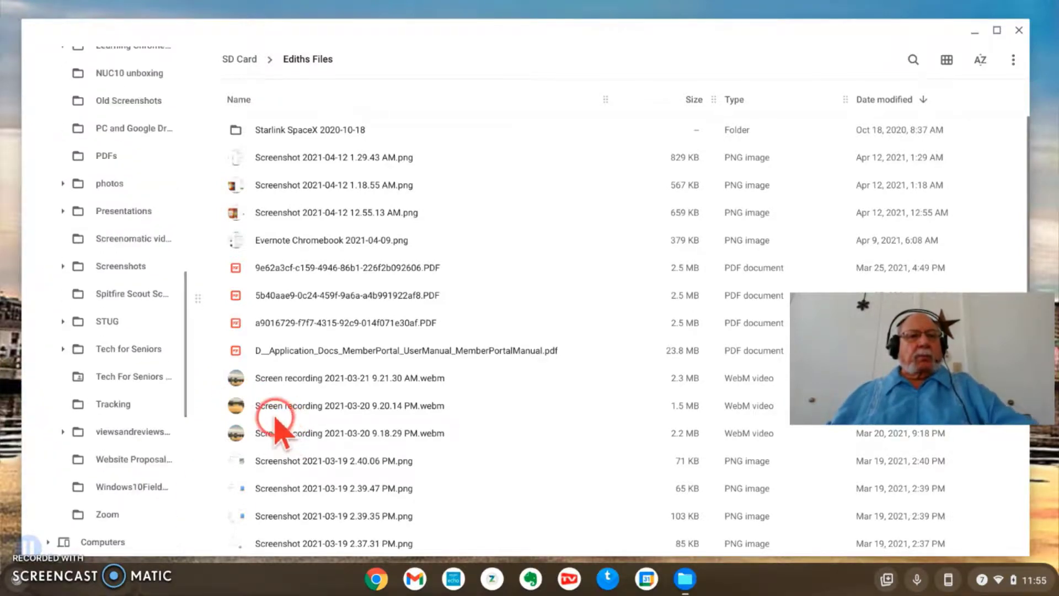
{"action": "scroll", "coordinate": [275, 419], "scroll_direction": "up", "scroll_amount": 8}
{"action": "scroll", "coordinate": [266, 421], "scroll_direction": "up", "scroll_amount": 4}
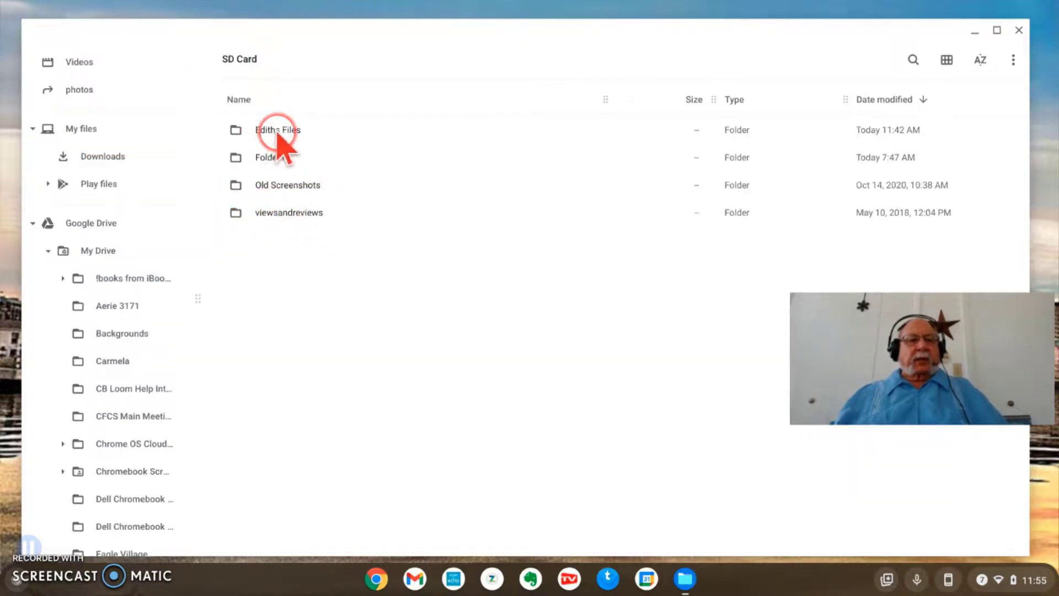
{"action": "left_click", "coordinate": [277, 135]}
{"action": "left_click_drag", "start_coordinate": [234, 132], "coordinate": [91, 251]}
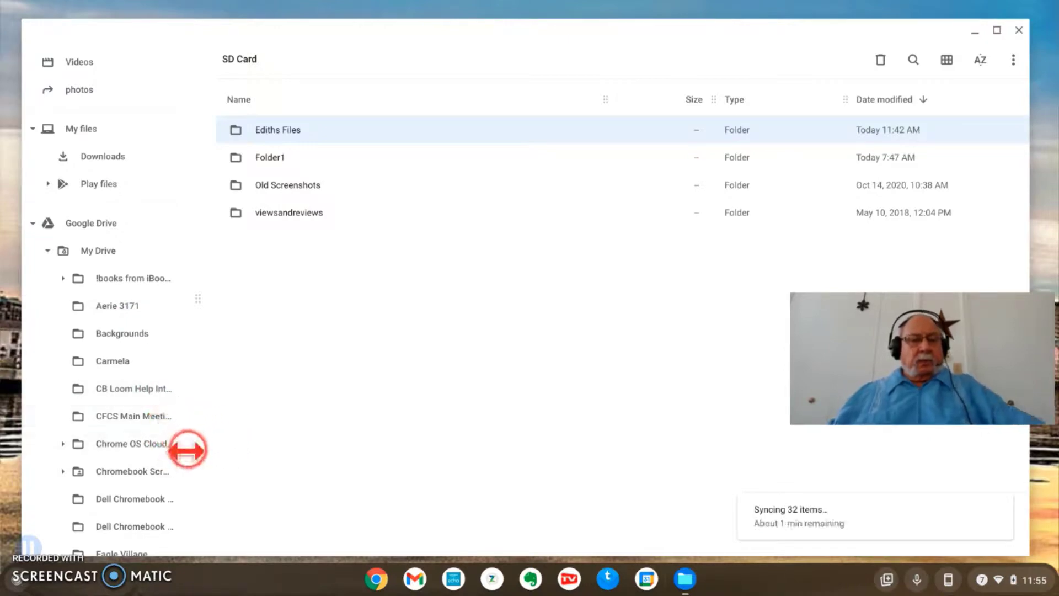
{"action": "scroll", "coordinate": [187, 458], "scroll_direction": "down", "scroll_amount": 5}
{"action": "scroll", "coordinate": [186, 455], "scroll_direction": "down", "scroll_amount": 5}
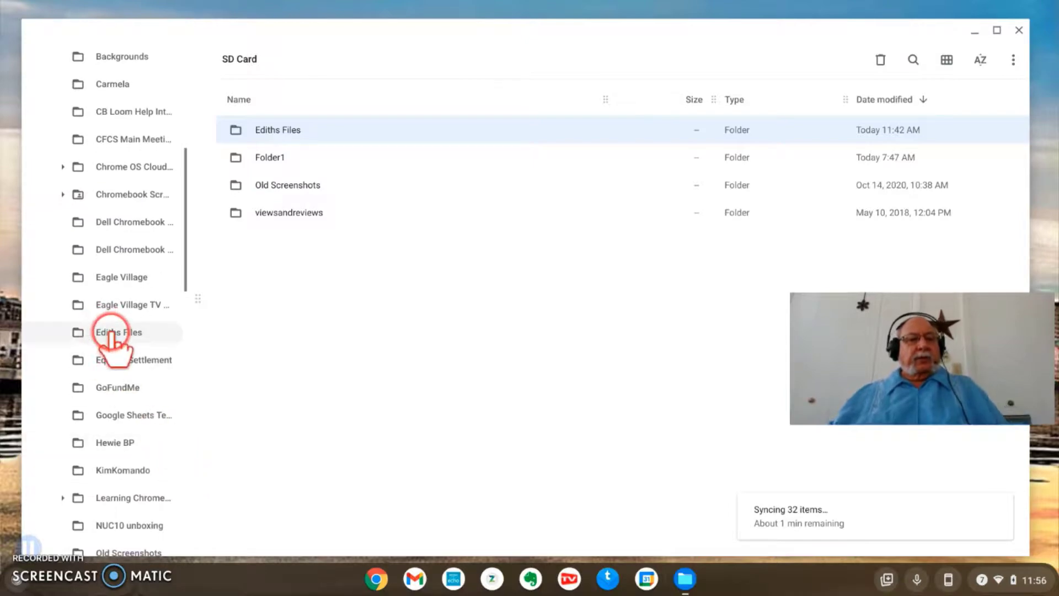
{"action": "left_click", "coordinate": [112, 333]}
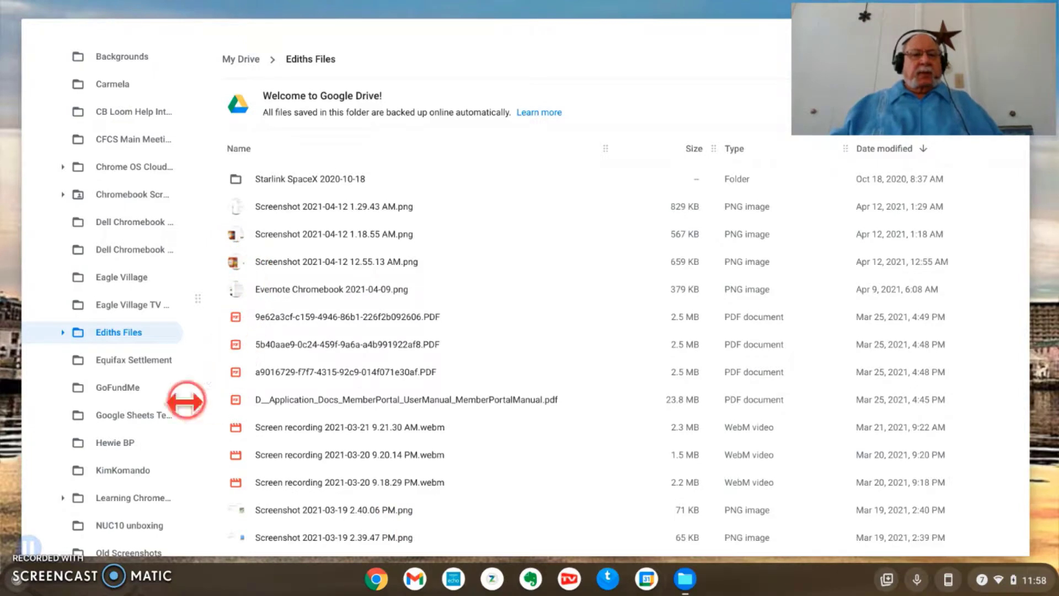
Collapse Google Drive in the folder tree and open the Downloads folder
{"action": "scroll", "coordinate": [33, 99], "scroll_direction": "up", "scroll_amount": 3}
{"action": "left_click", "coordinate": [33, 98]}
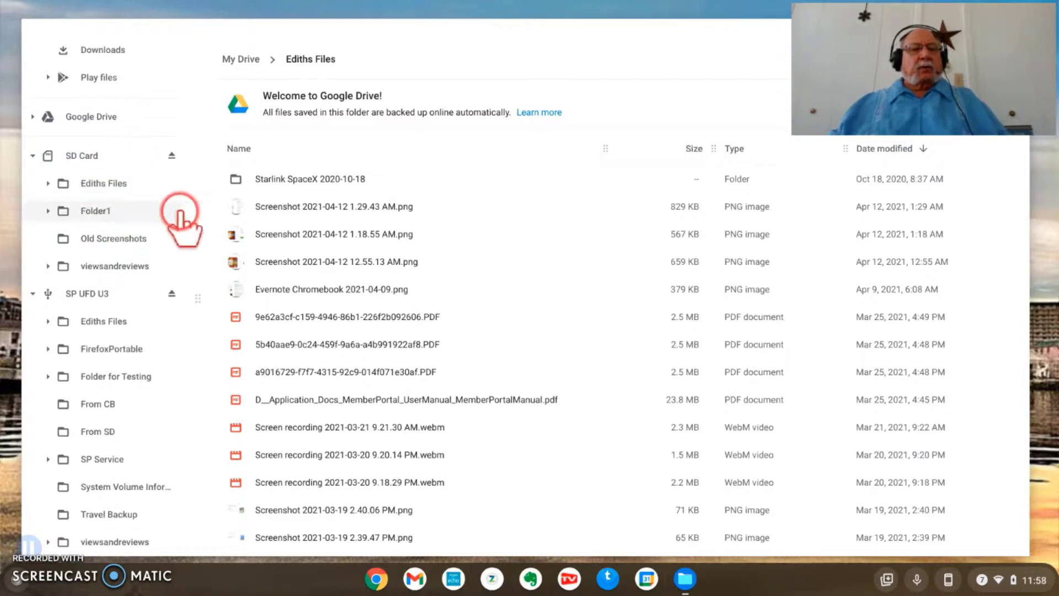
{"action": "scroll", "coordinate": [221, 243], "scroll_direction": "up", "scroll_amount": 2}
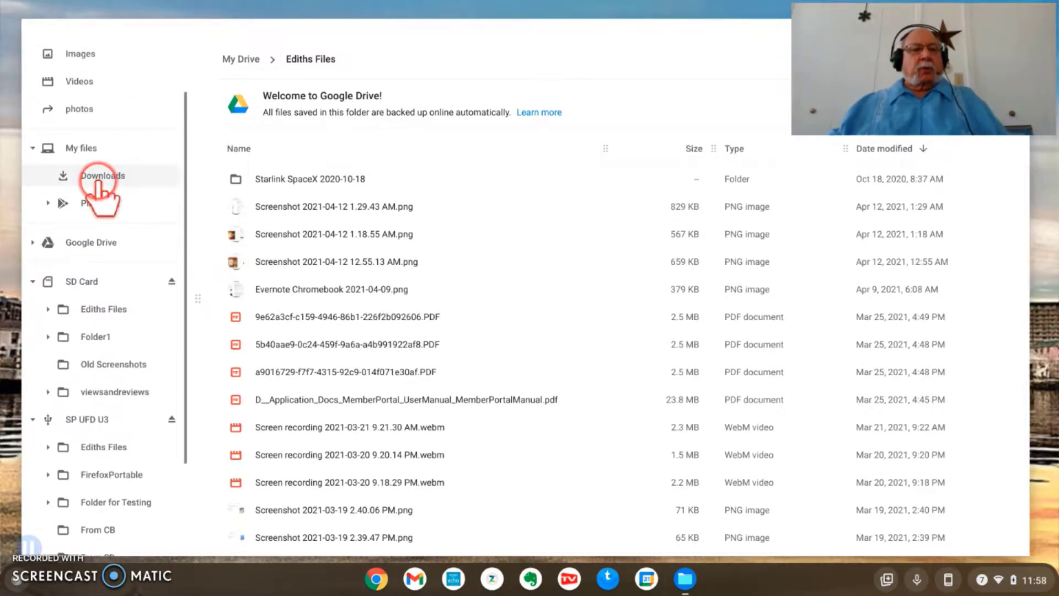
{"action": "left_click", "coordinate": [96, 176]}
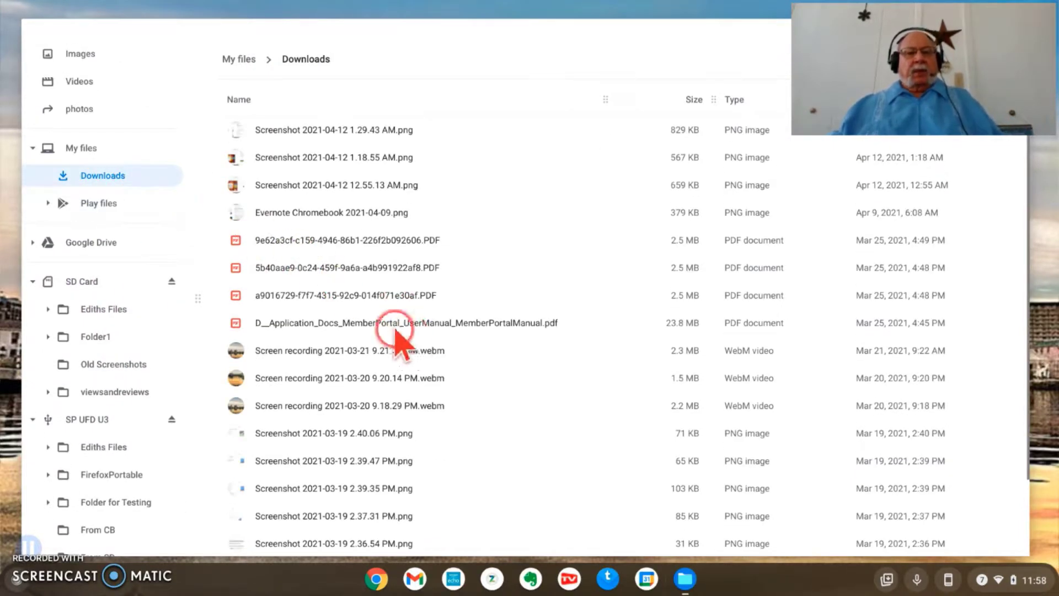
Zip all Downloads files, from Screenshot 2021-04-12 1.29.43 AM.png through Screenshot 2021-03-19 2.36.39 PM.png, into one archive
{"action": "left_click", "coordinate": [301, 138]}
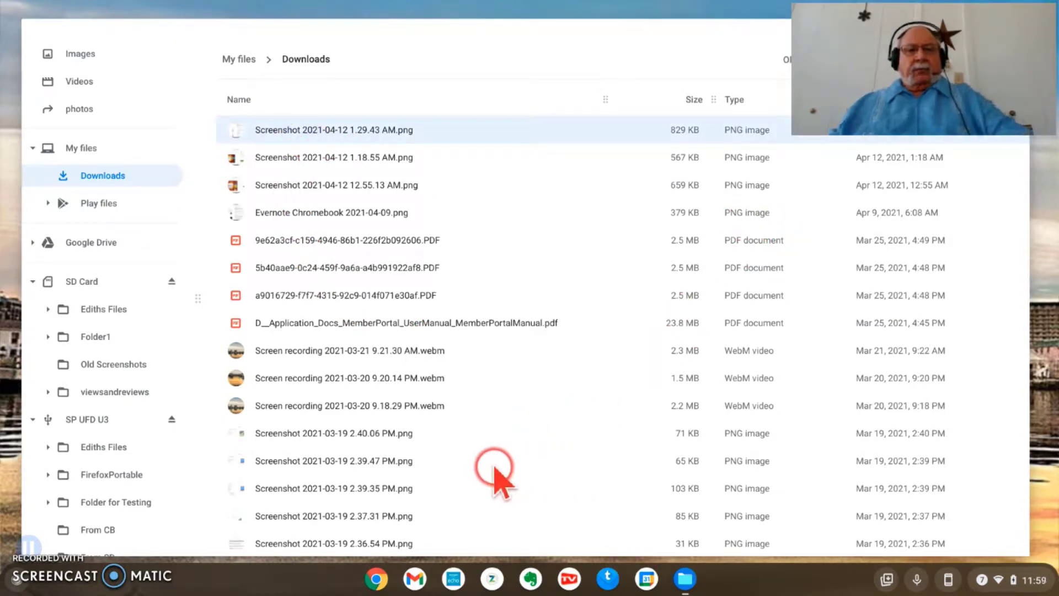
{"action": "scroll", "coordinate": [496, 461], "scroll_direction": "down", "scroll_amount": 3}
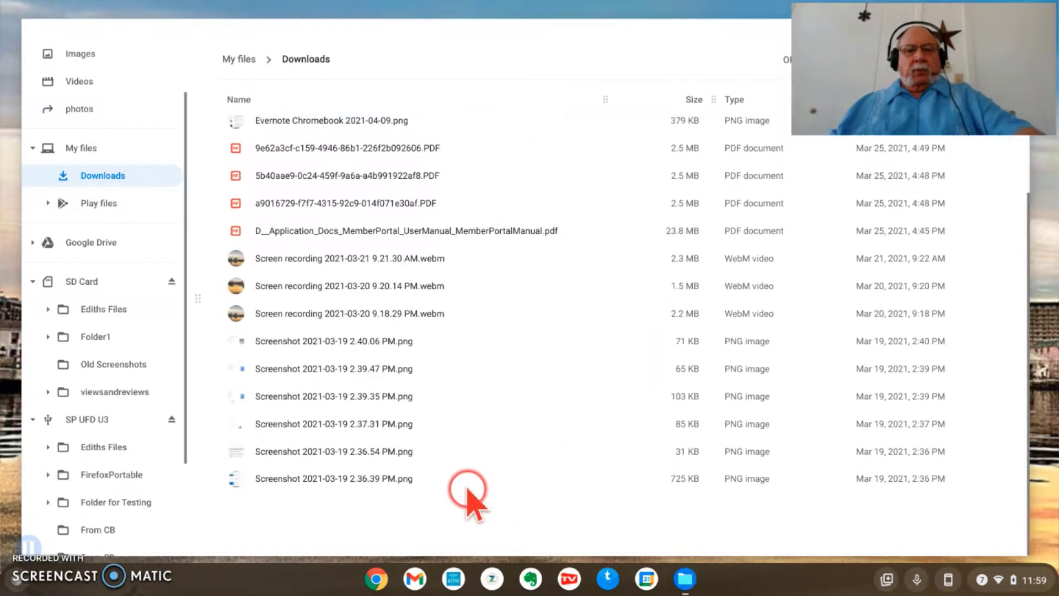
{"action": "left_click", "coordinate": [356, 479], "text": "shift"}
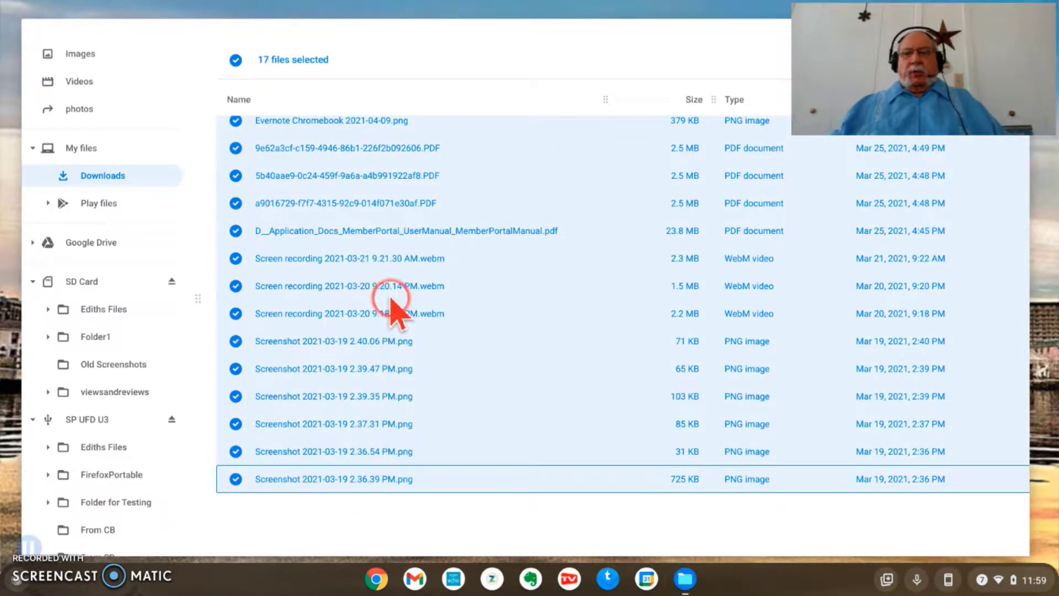
{"action": "left_click_drag", "start_coordinate": [862, 55], "coordinate": [860, 381]}
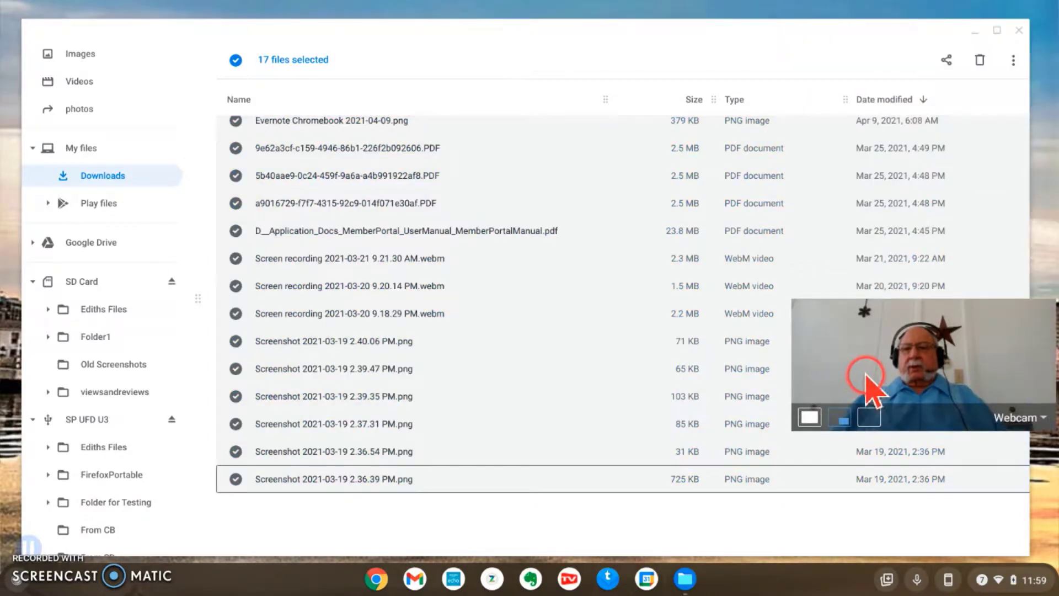
{"action": "left_click", "coordinate": [1015, 61]}
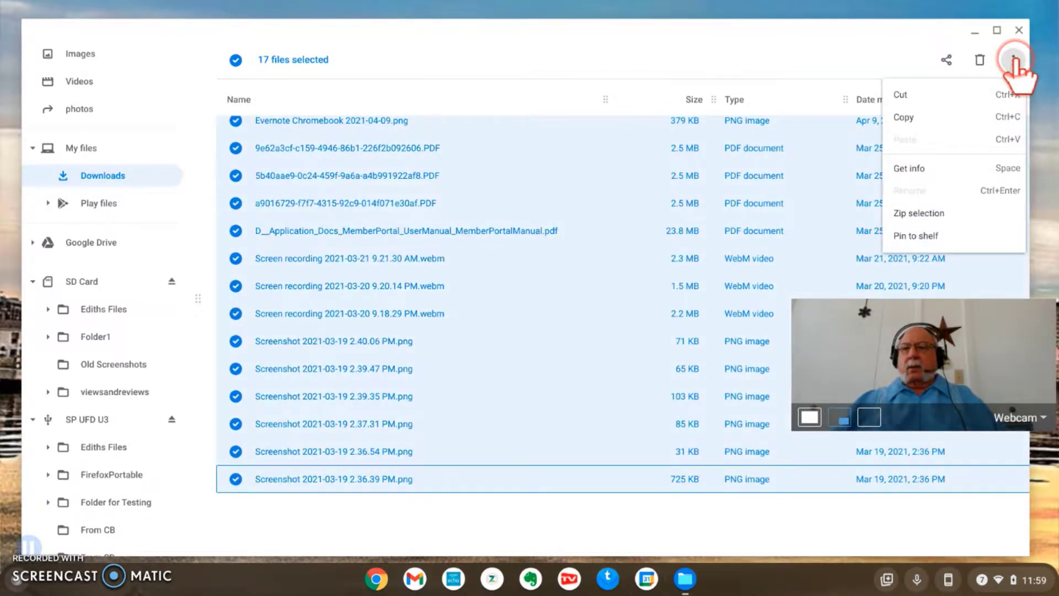
{"action": "left_click", "coordinate": [927, 217]}
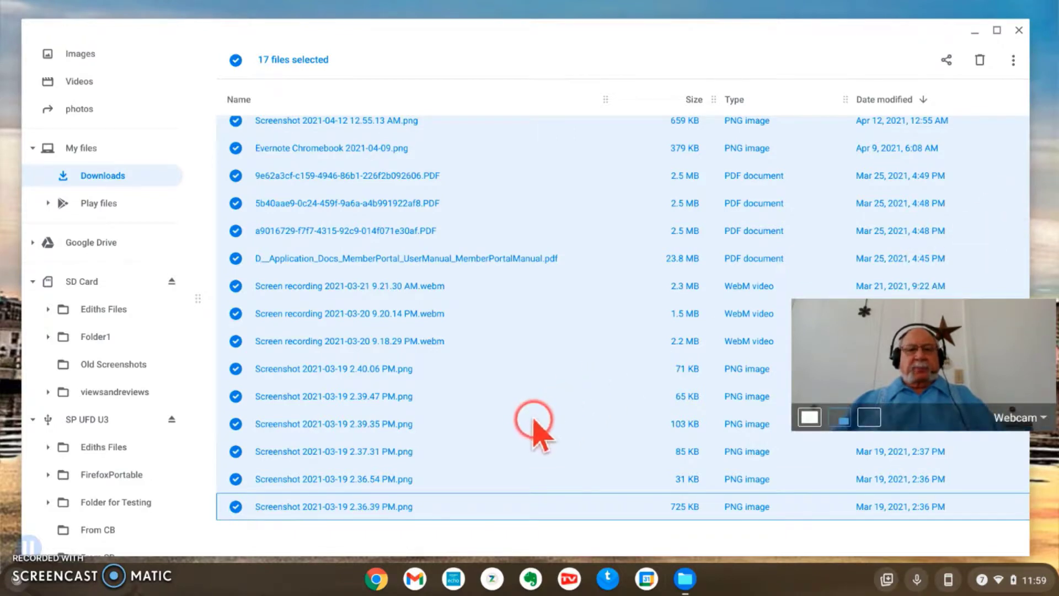
{"action": "scroll", "coordinate": [538, 422], "scroll_direction": "up", "scroll_amount": 1}
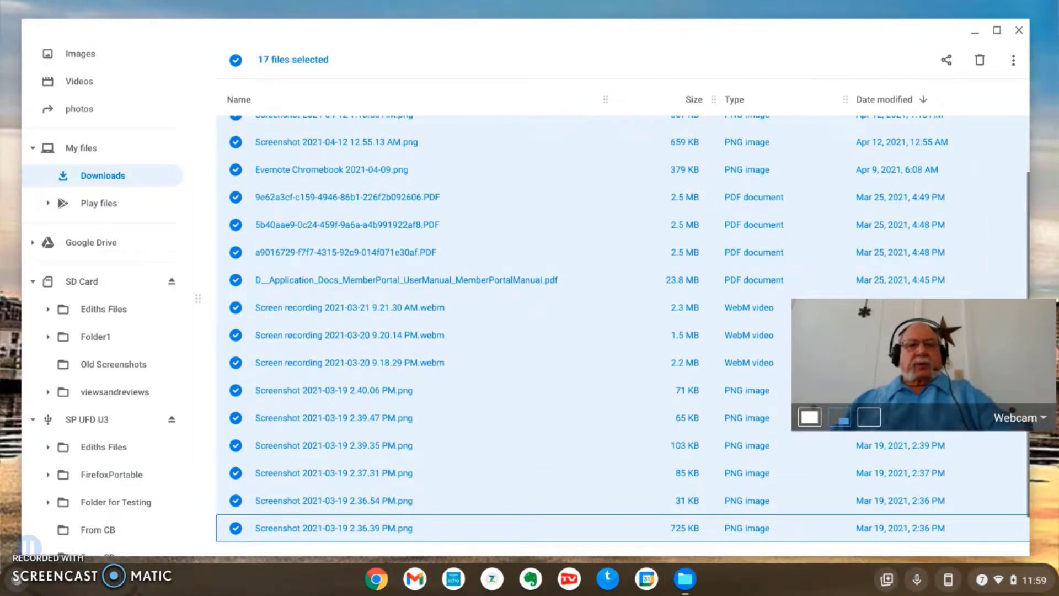
{"action": "scroll", "coordinate": [531, 422], "scroll_direction": "up", "scroll_amount": 3}
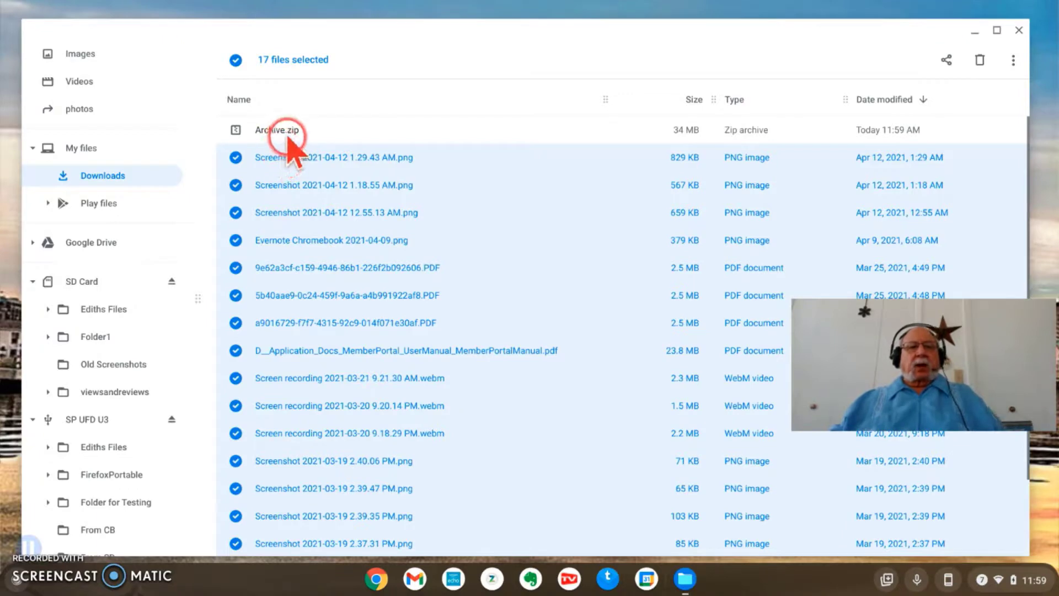
Rename Archive.zip in Downloads to Backup of CB download files.zip
{"action": "left_click", "coordinate": [273, 132]}
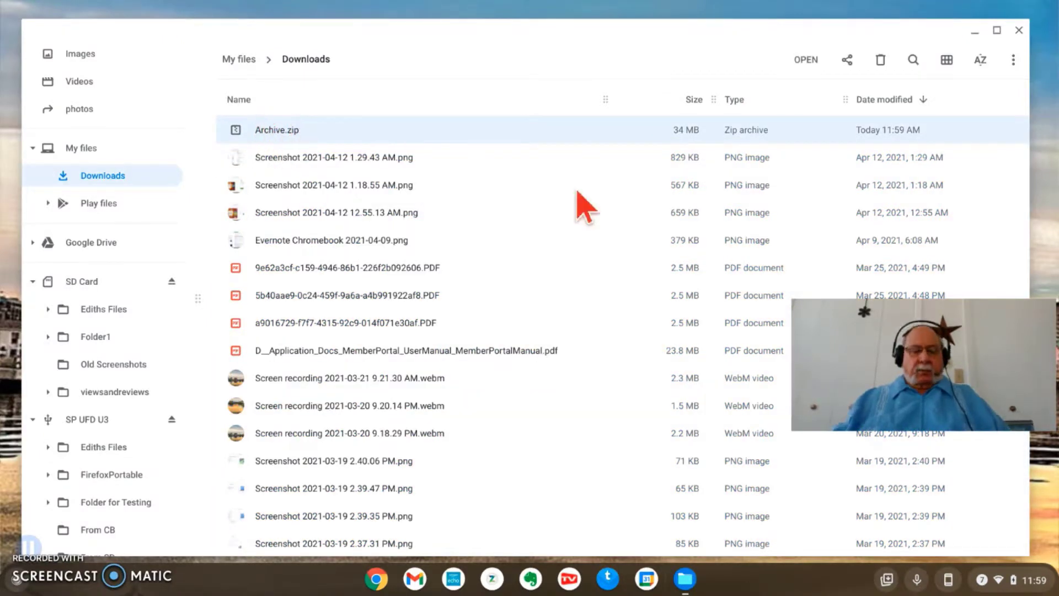
{"action": "key", "text": "ctrl+Return"}
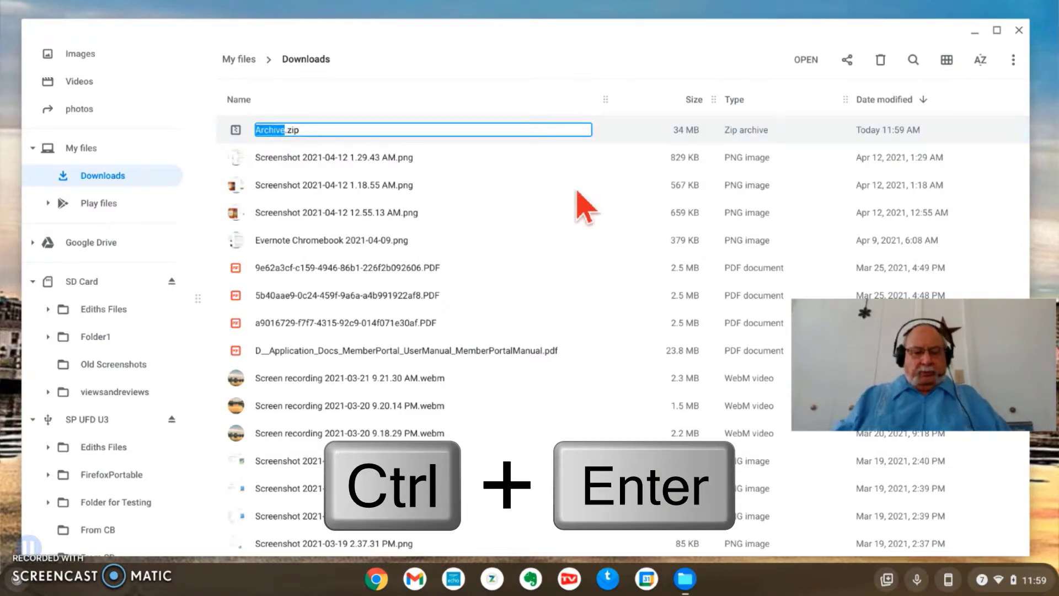
{"action": "type", "text": "Backup of CB download files"}
{"action": "left_click", "coordinate": [284, 188]}
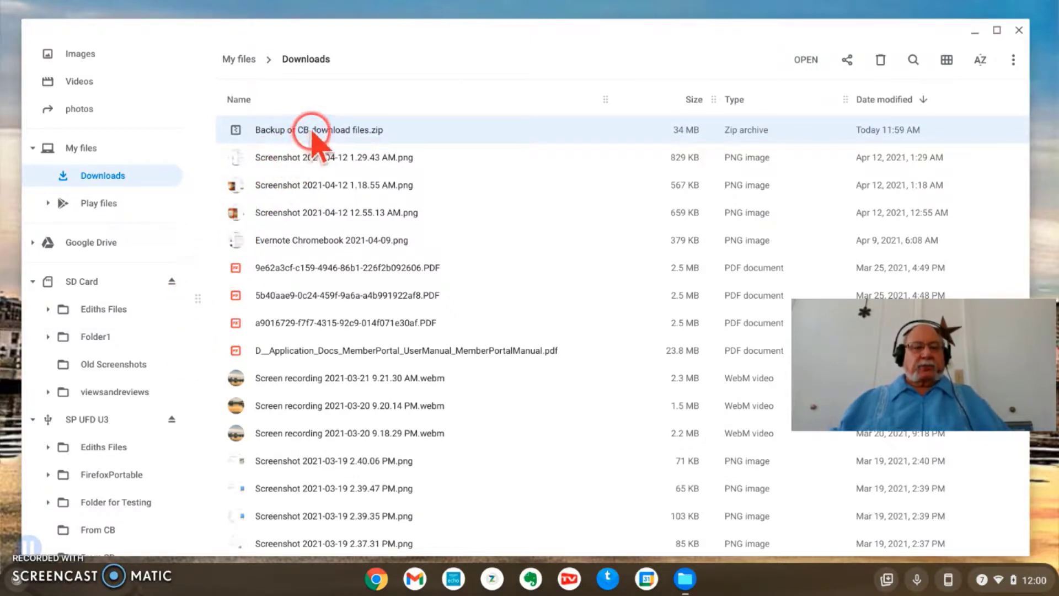
Copy Backup of CB download files.zip from Downloads to the SD Card, and open the copied archive there
{"action": "left_click_drag", "start_coordinate": [321, 135], "coordinate": [89, 282]}
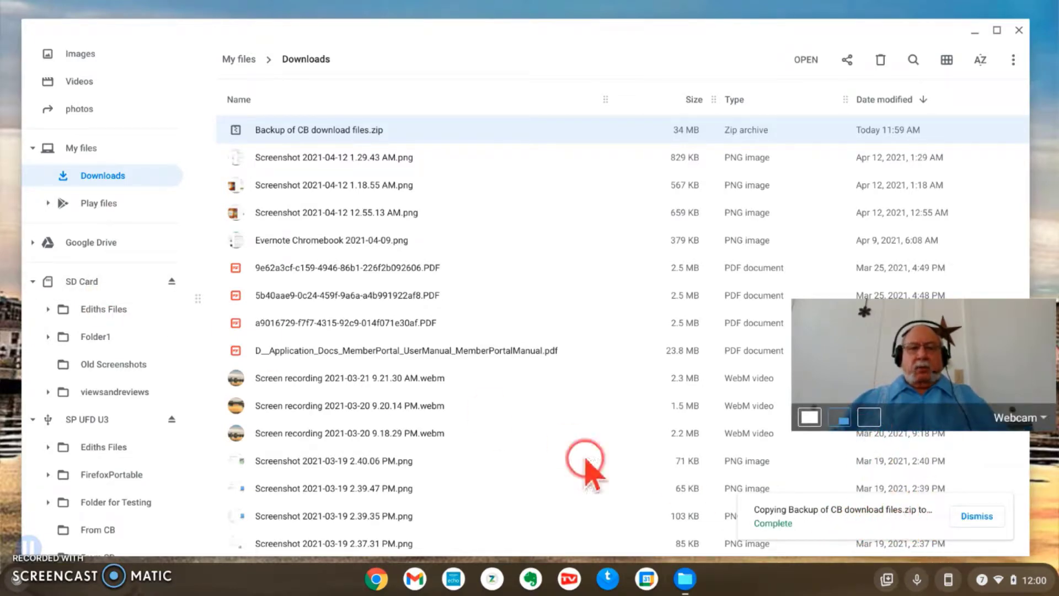
{"action": "left_click", "coordinate": [87, 283]}
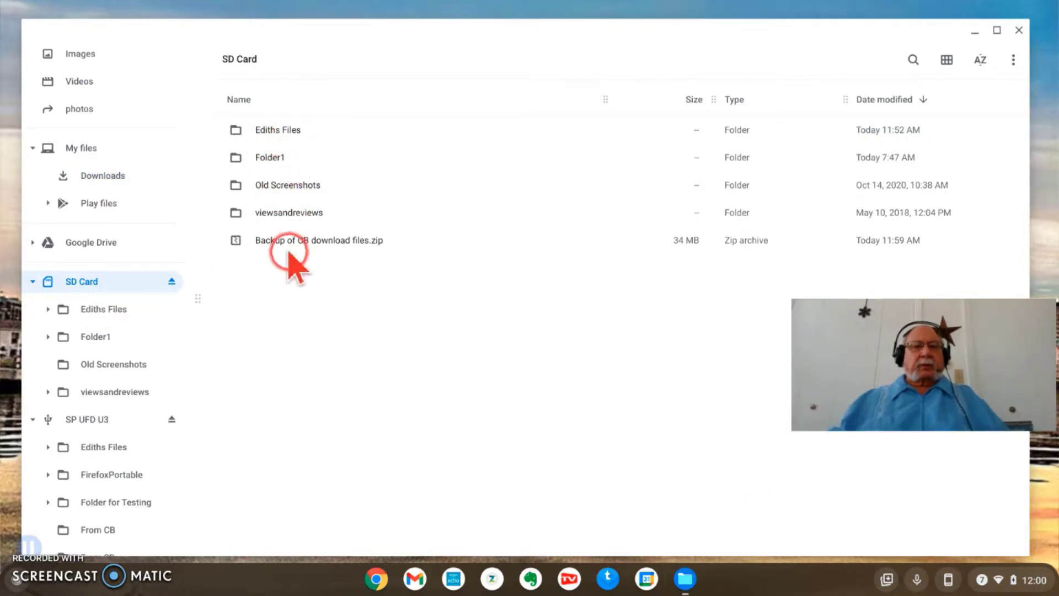
{"action": "left_click", "coordinate": [343, 243]}
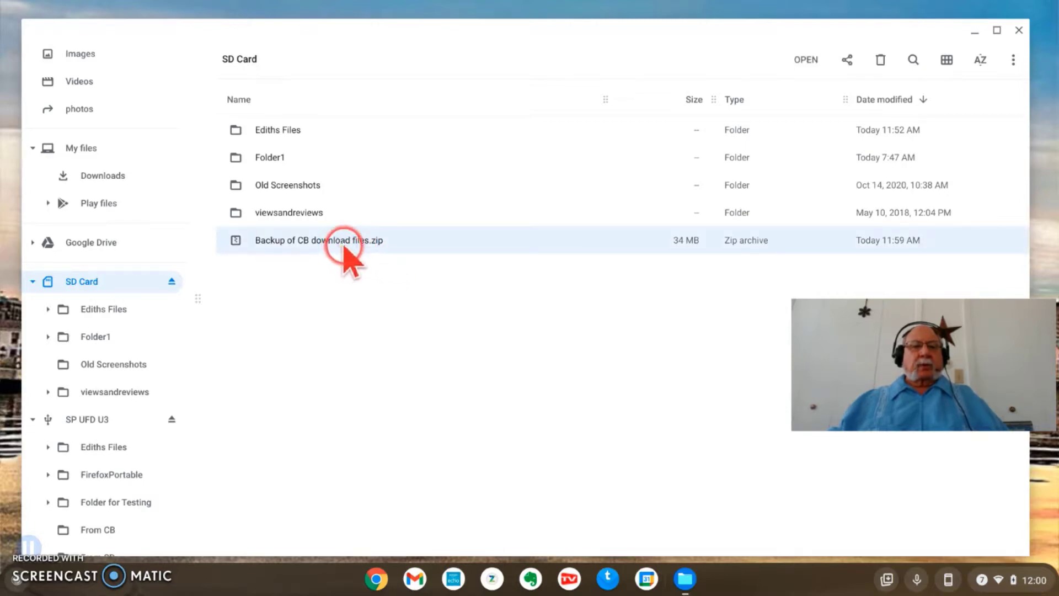
{"action": "double_click", "coordinate": [344, 244]}
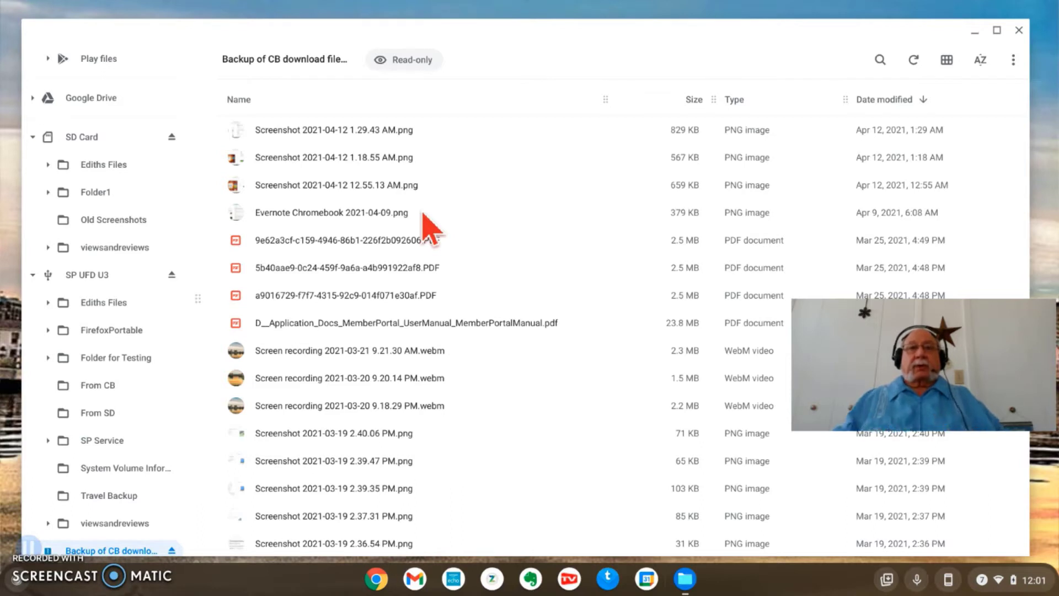
{"action": "left_click", "coordinate": [433, 226]}
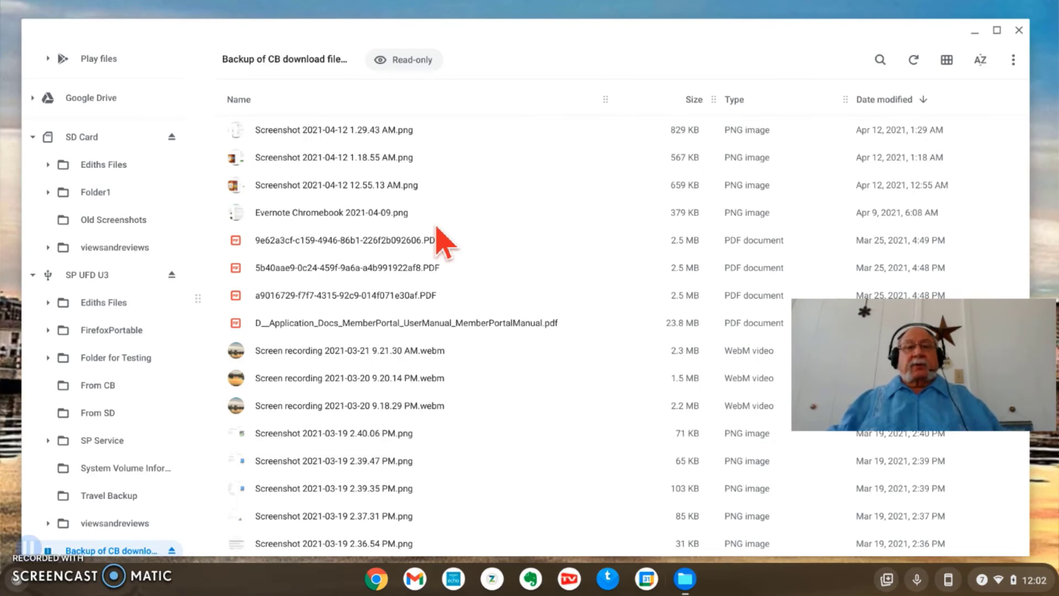
{"action": "left_click", "coordinate": [437, 228]}
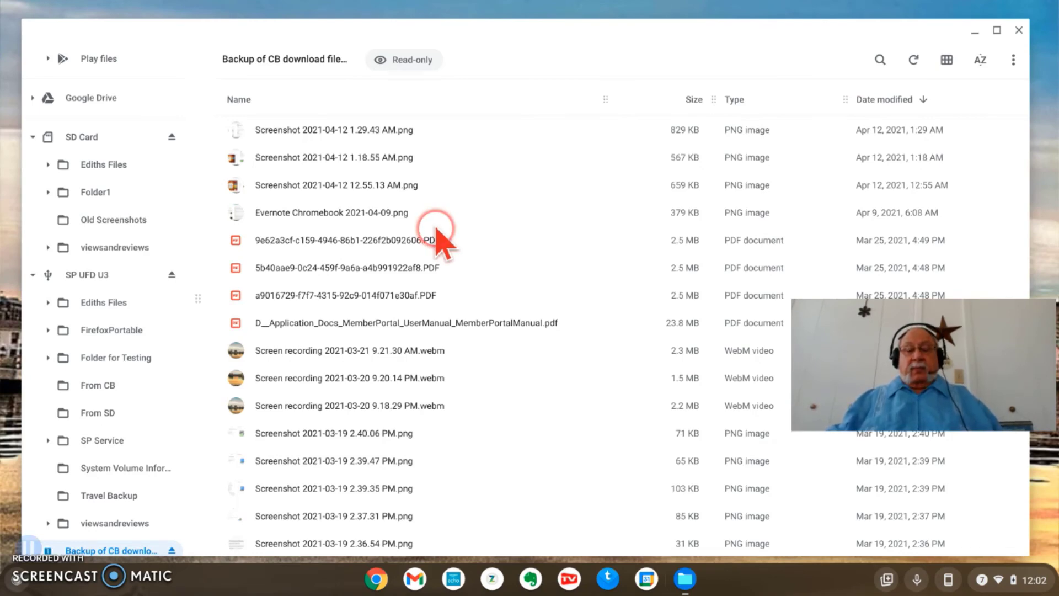
{"action": "left_click", "coordinate": [436, 228]}
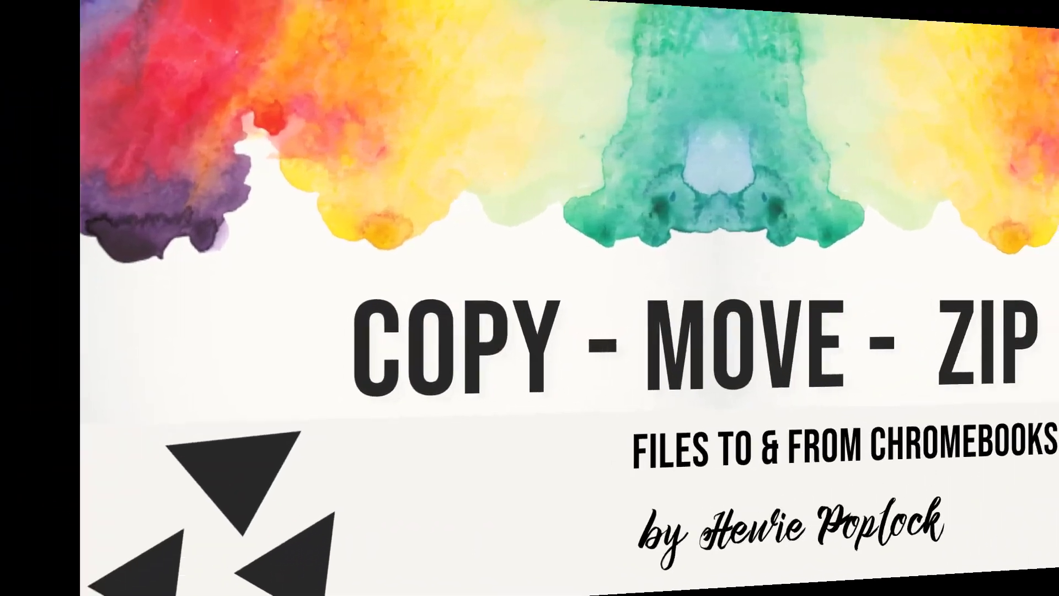